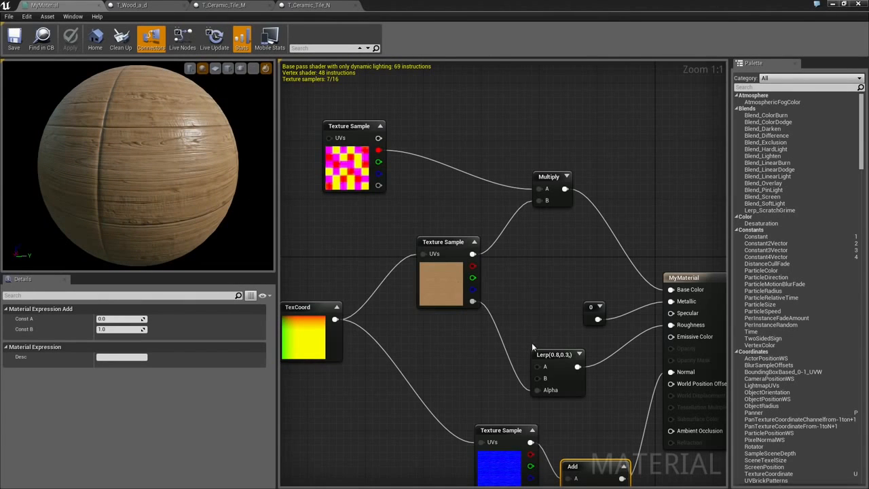
right_click_drag(531, 343, 572, 173)
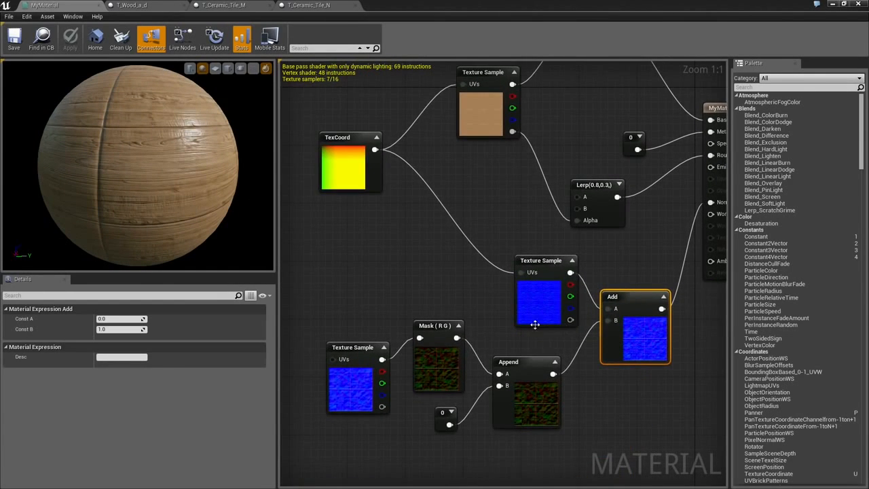
right_click_drag(490, 240, 473, 409)
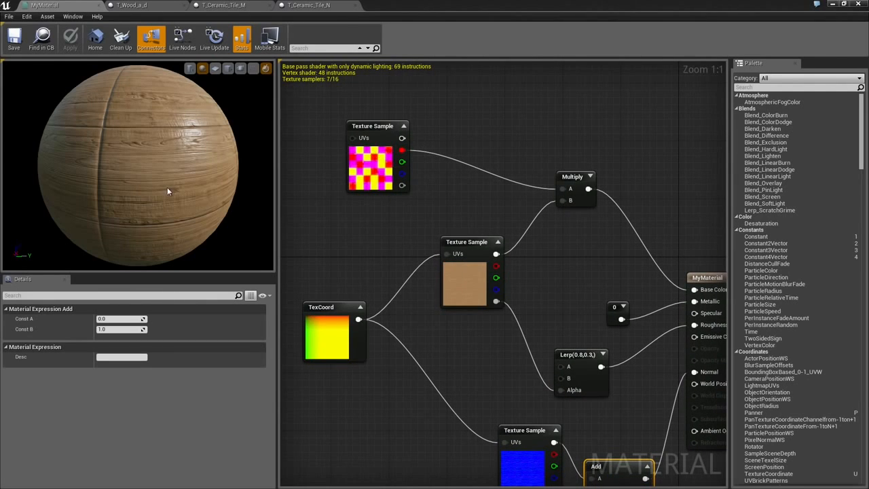
left_click_drag(167, 187, 147, 150)
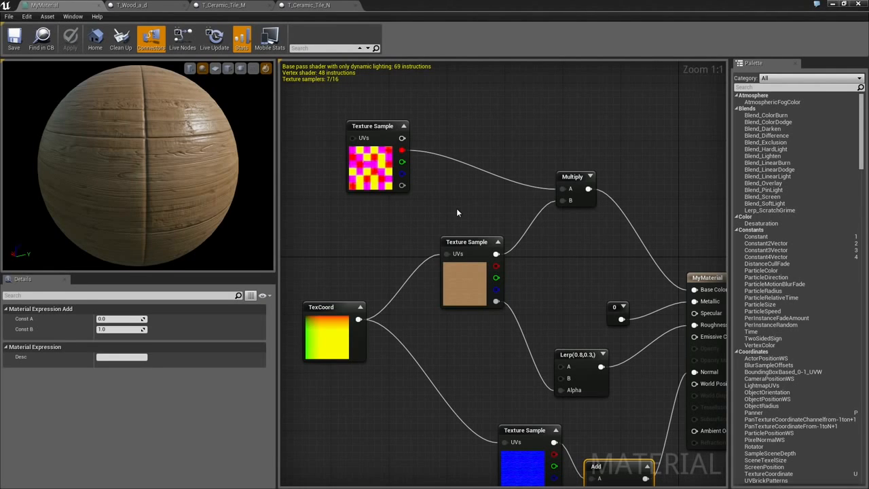
Open the T_Ceramic_Tile_M mask texture, examine its red, green and blue channels one at a time, and return to MyMaterial.
left_click(388, 176)
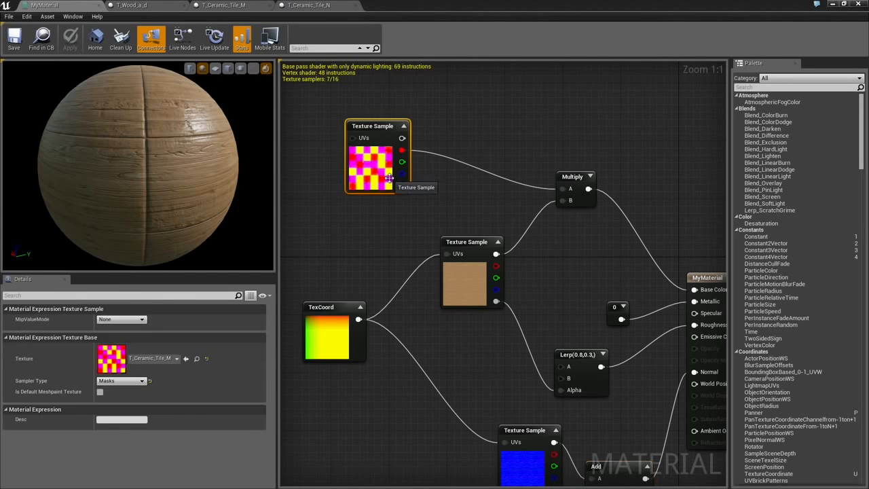
double_click(113, 358)
left_click(13, 67)
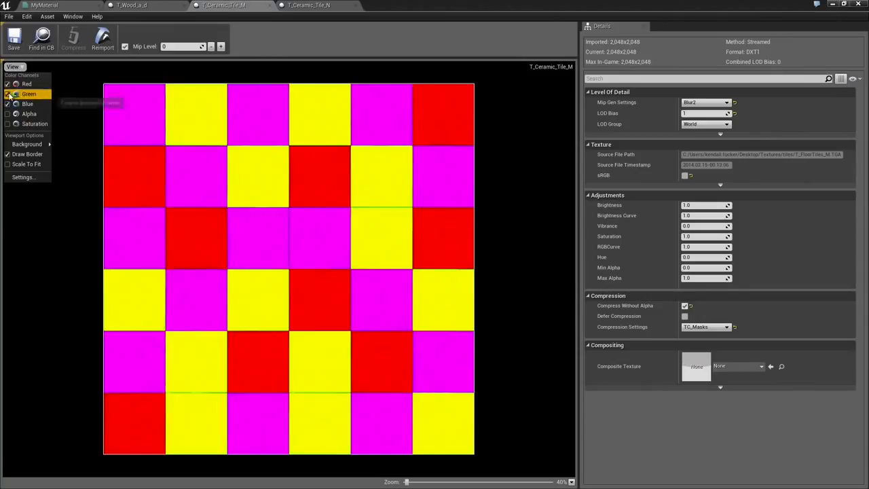
left_click(8, 95)
left_click(7, 104)
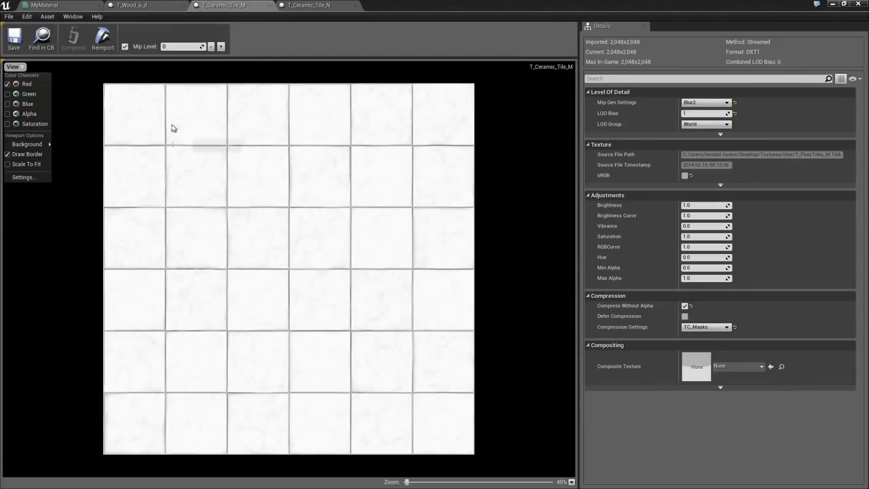
left_click(9, 84)
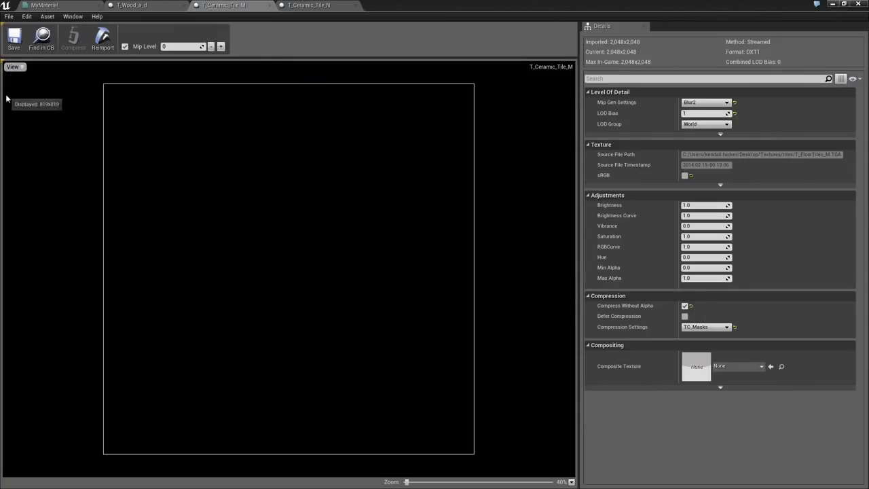
left_click(13, 66)
left_click(8, 94)
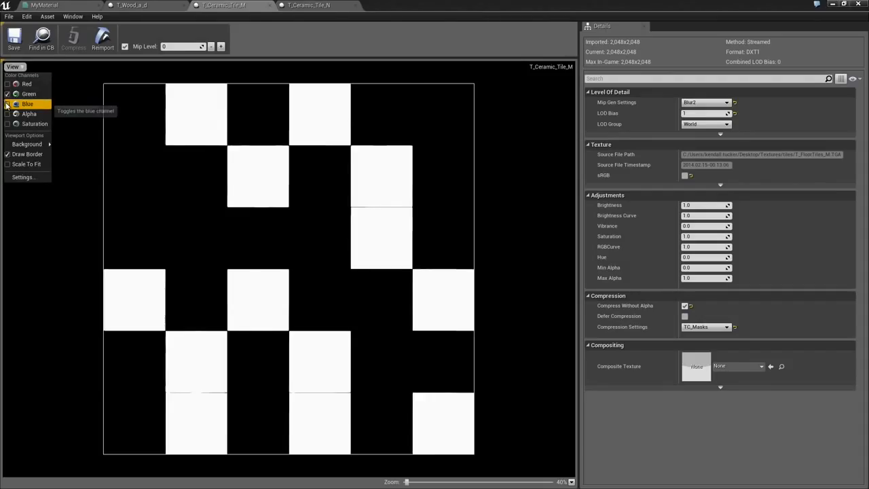
left_click(7, 104)
left_click(7, 94)
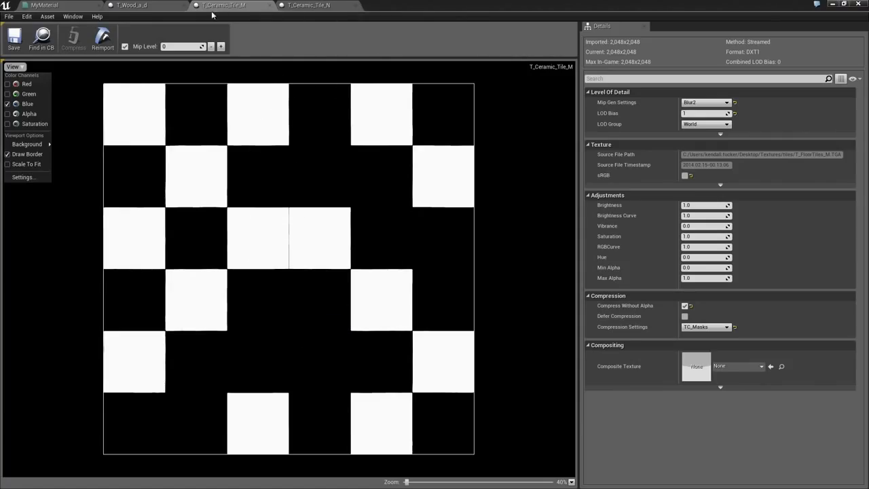
left_click(72, 5)
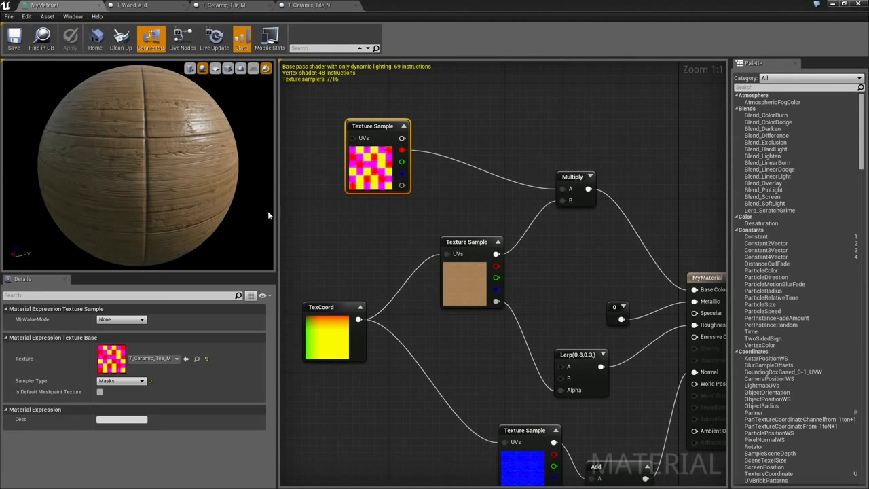
right_click_drag(469, 220, 493, 267)
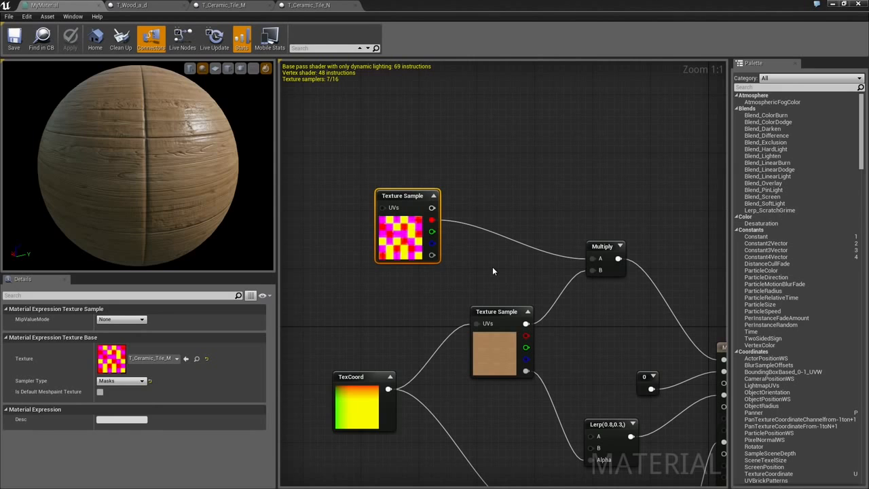
left_click(604, 425)
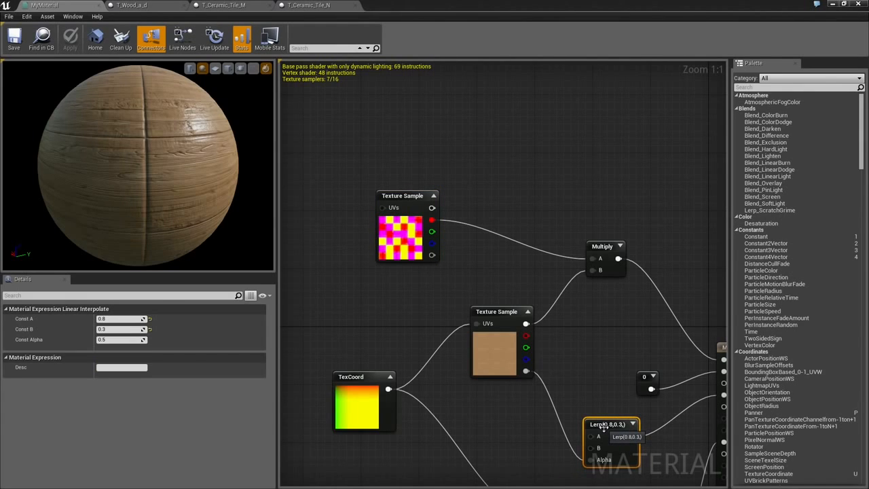
right_click_drag(509, 223, 504, 201)
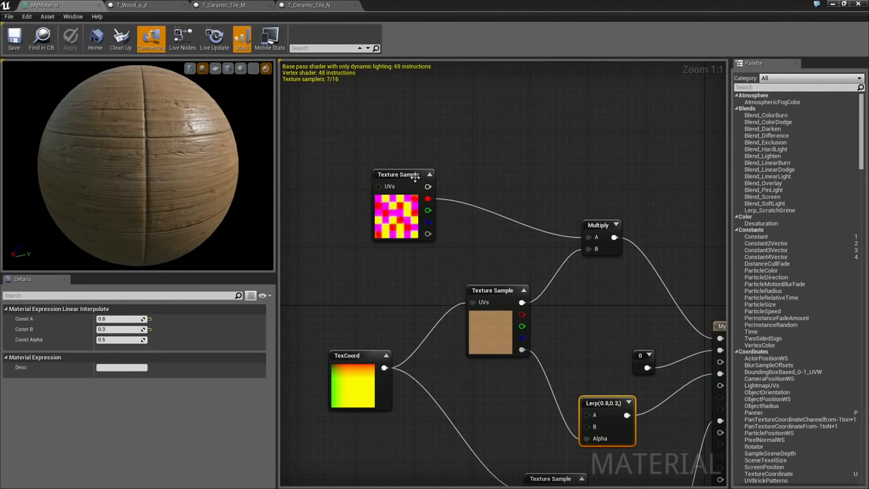
Rearrange the tile mask, Multiply and wood texture nodes to free up space in front of the material's Base Color.
left_click_drag(407, 176, 388, 166)
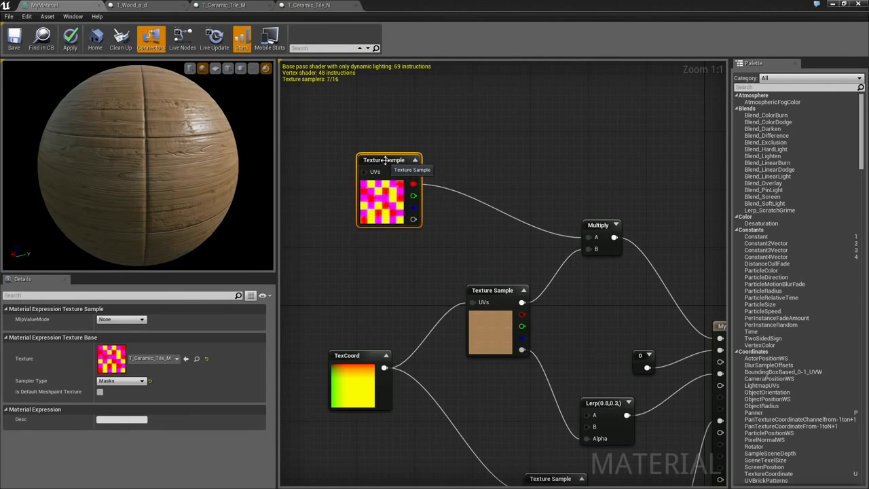
left_click_drag(389, 160, 388, 189)
left_click_drag(600, 229, 637, 258)
right_click_drag(602, 331, 552, 322)
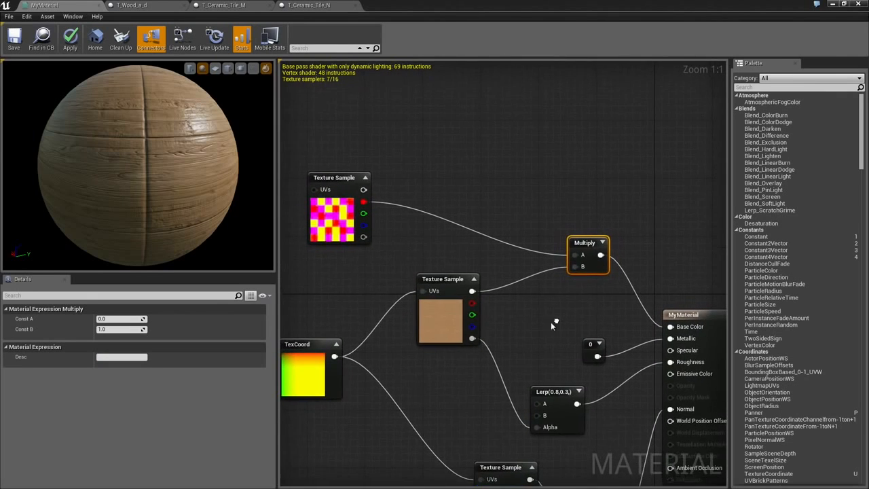
left_click_drag(443, 279, 414, 272)
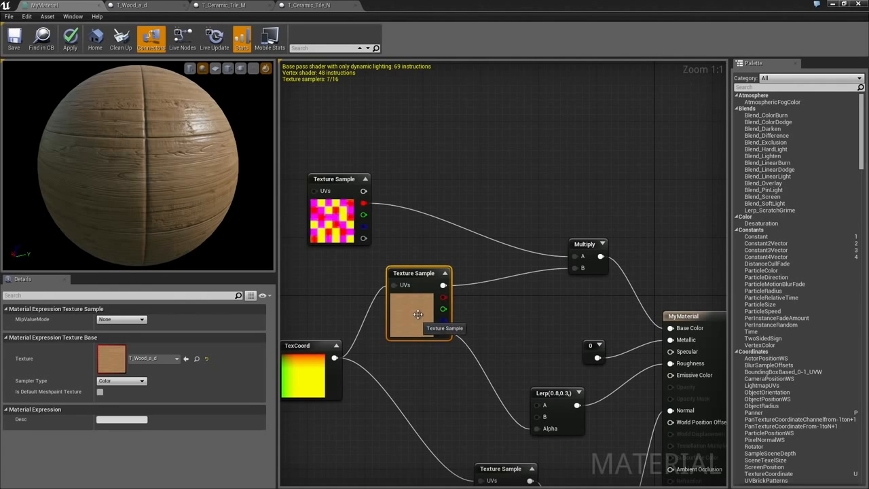
Add a Constant3Vector node above the tile mask texture and set its color to red (0.97, 0.105, 0.063).
left_click(401, 123)
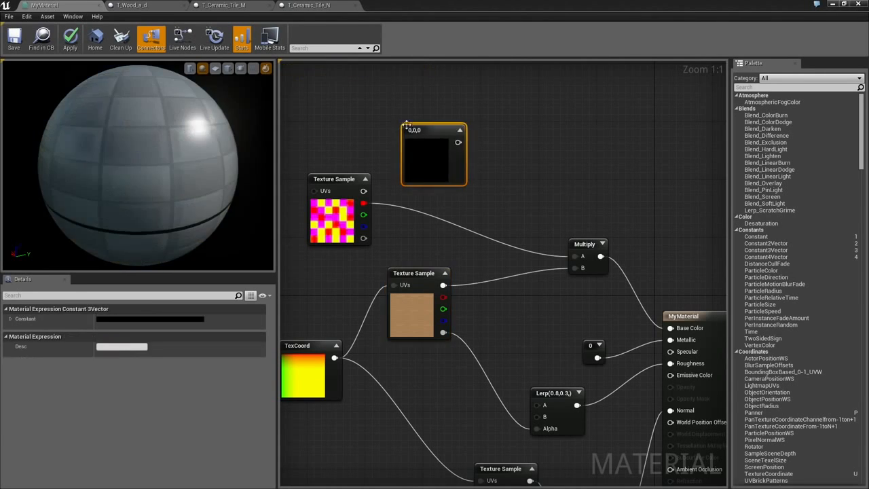
left_click_drag(422, 128, 409, 117)
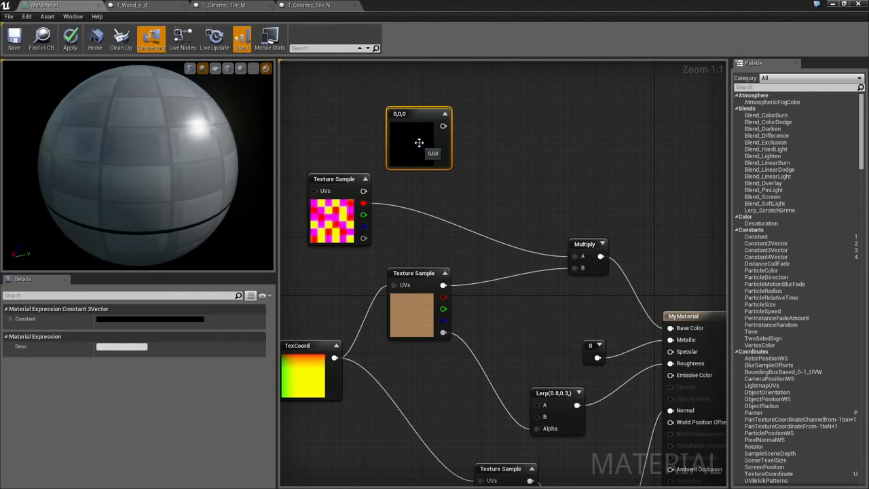
double_click(418, 142)
mouse_move(504, 230)
left_mouse_down()
mouse_move(549, 186)
mouse_move(535, 182)
mouse_move(549, 177)
left_mouse_up()
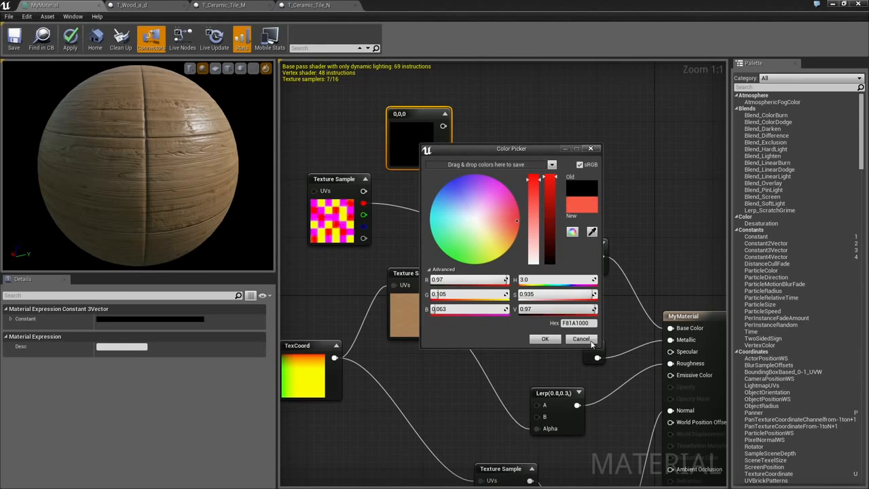
left_click(546, 339)
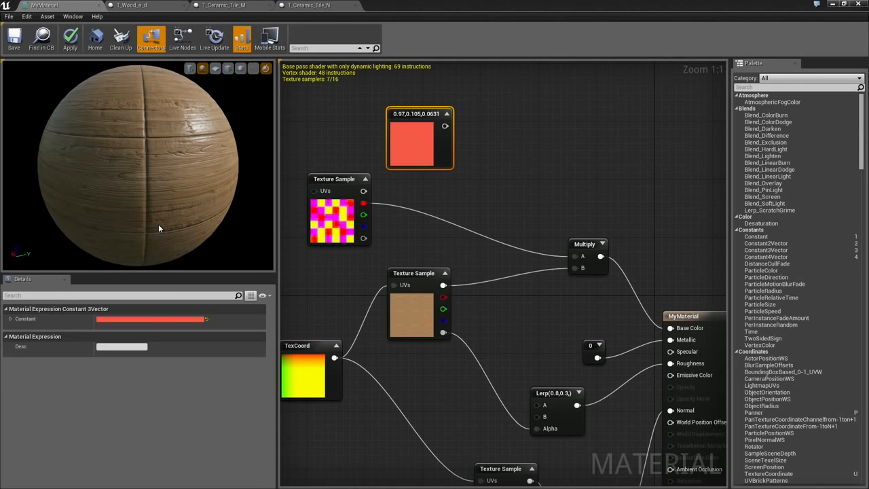
Connect the red color constant to the material's Base Color and check it on the preview sphere.
right_click_drag(432, 194, 421, 183)
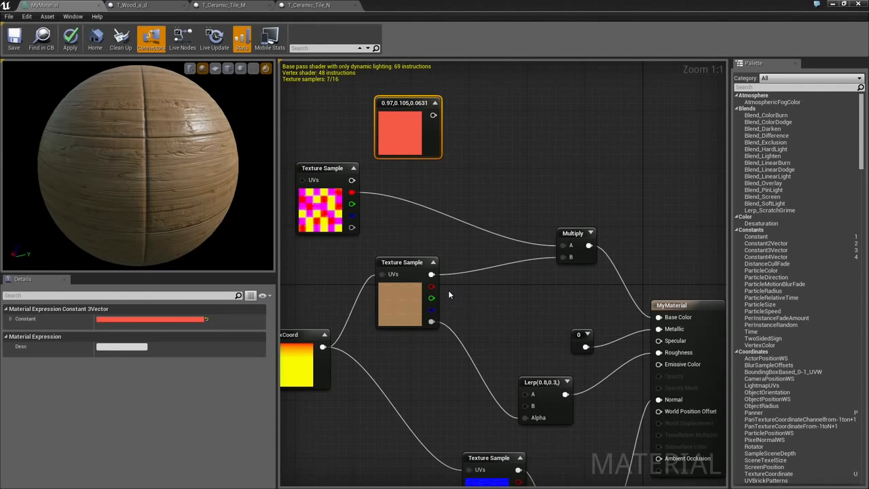
right_click_drag(504, 163, 494, 160)
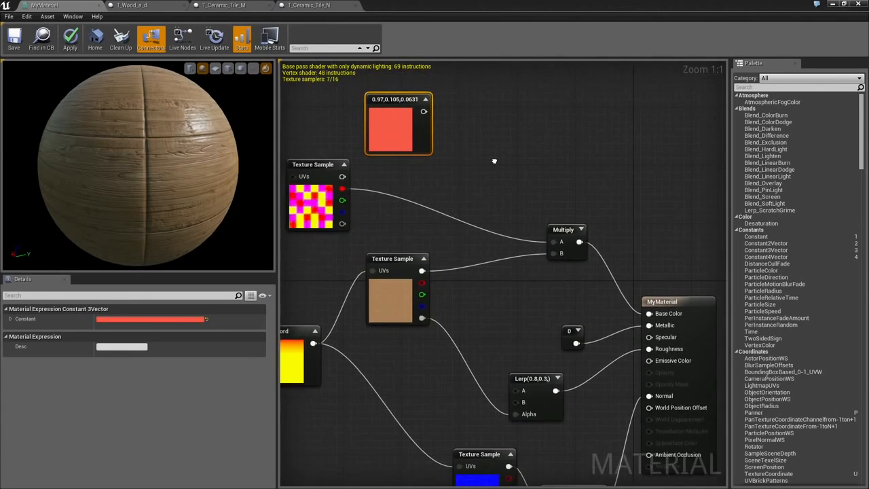
left_click_drag(423, 111, 649, 313)
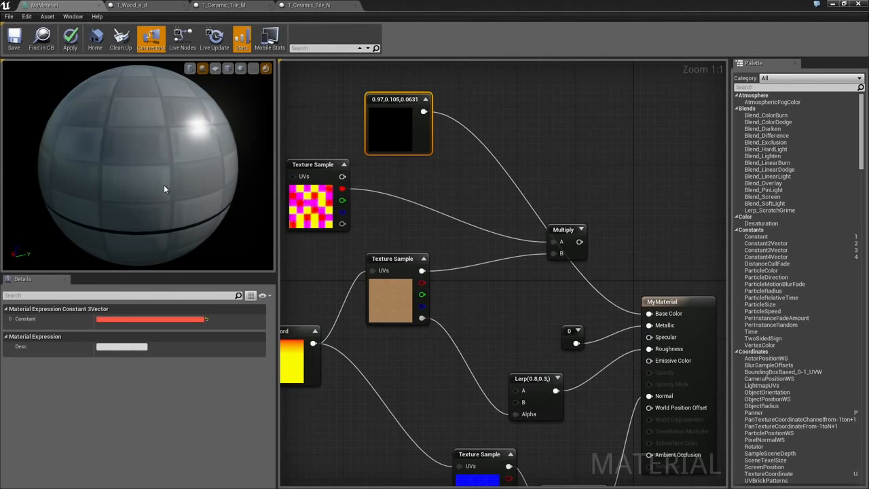
mouse_move(176, 169)
left_mouse_down()
mouse_move(234, 173)
mouse_move(176, 167)
left_mouse_up()
left_click_drag(145, 127, 155, 182)
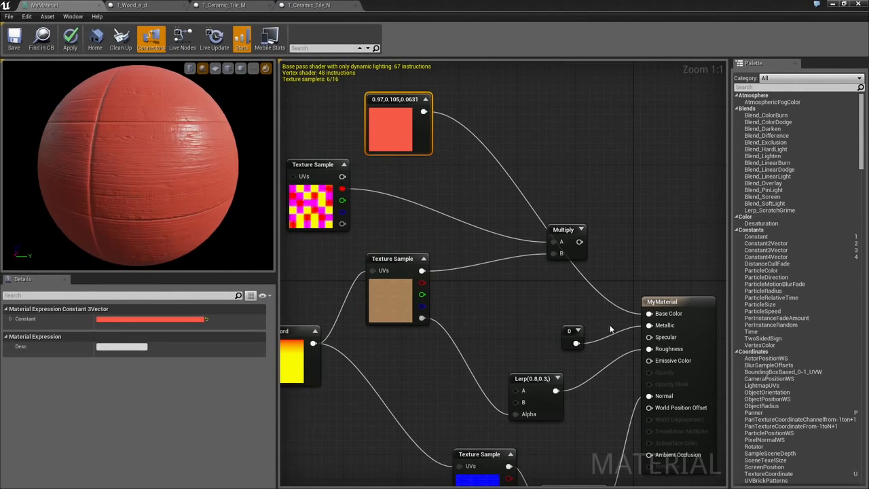
Disconnect the red constant from Base Color and reconnect the Multiply node's output to it.
left_click(649, 313, "alt")
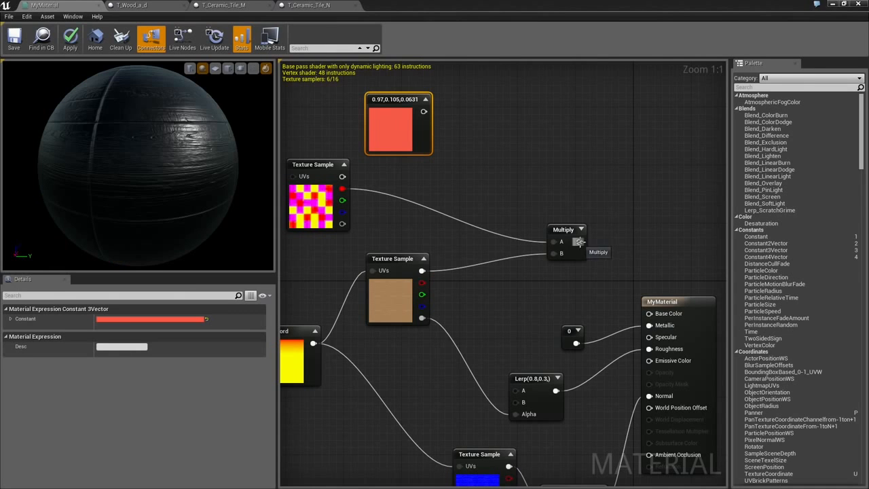
left_click_drag(579, 241, 649, 313)
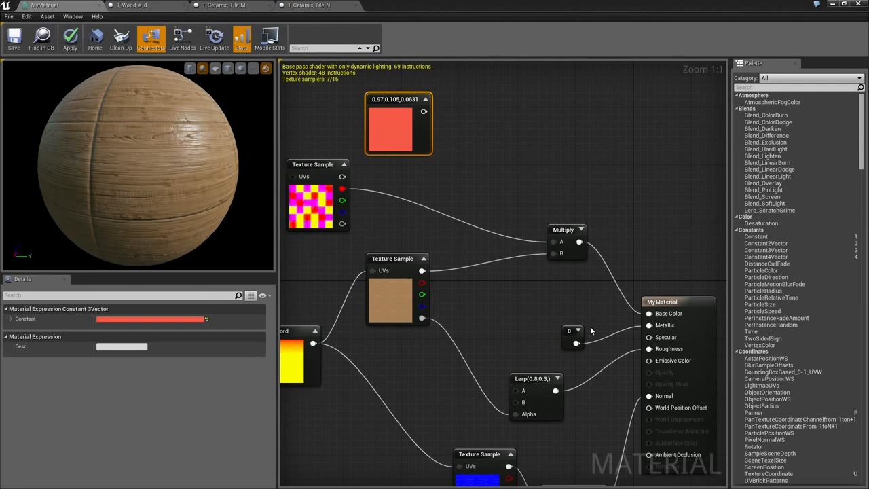
Add a Lerp node with the wood texture's color in A and the red constant in B, moving the Multiply node below it.
right_click_drag(515, 204, 562, 203)
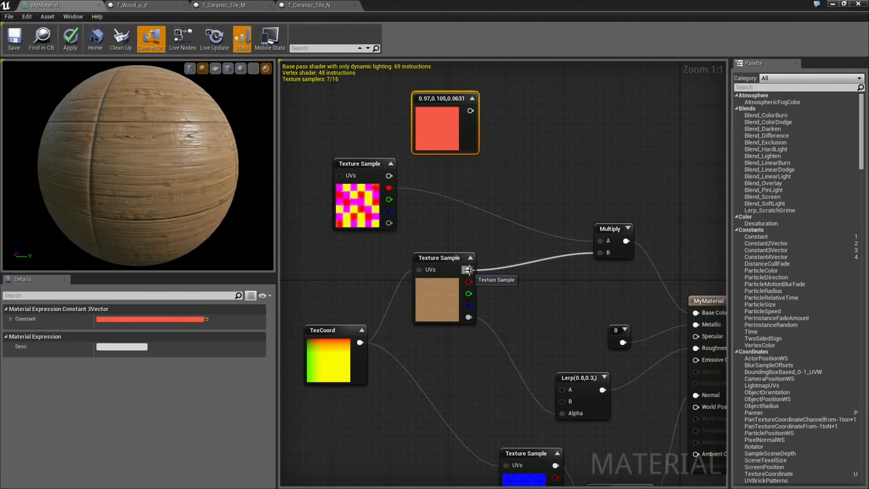
left_click(527, 165)
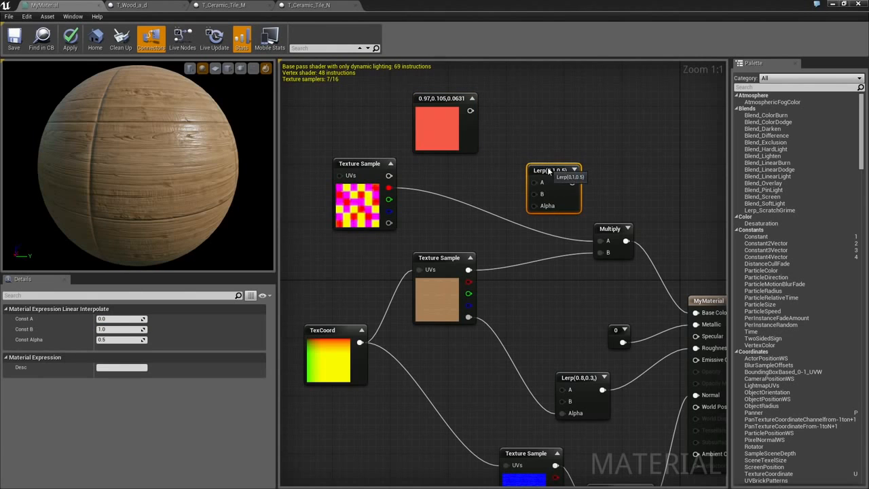
left_click_drag(549, 171, 556, 165)
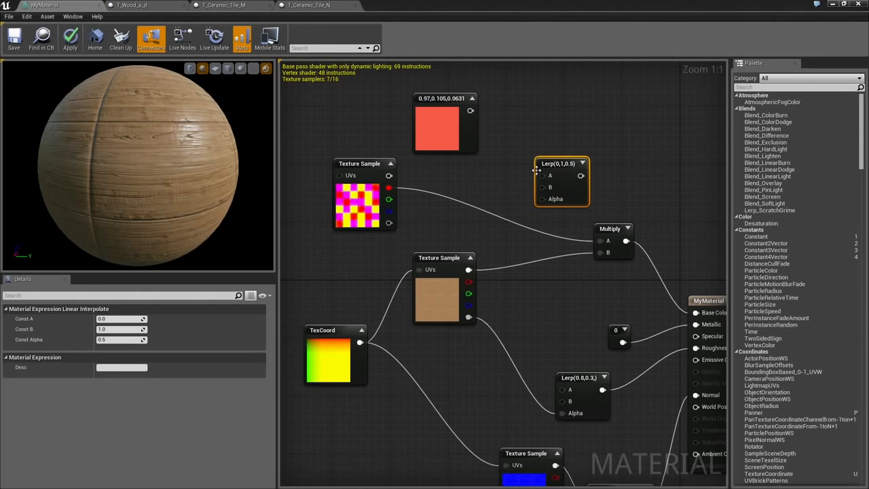
left_click_drag(469, 269, 470, 111)
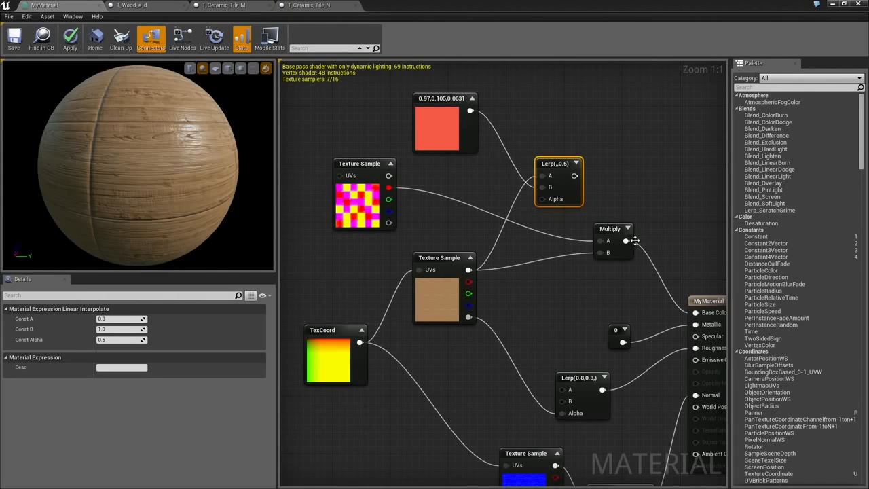
left_click_drag(609, 229, 610, 272)
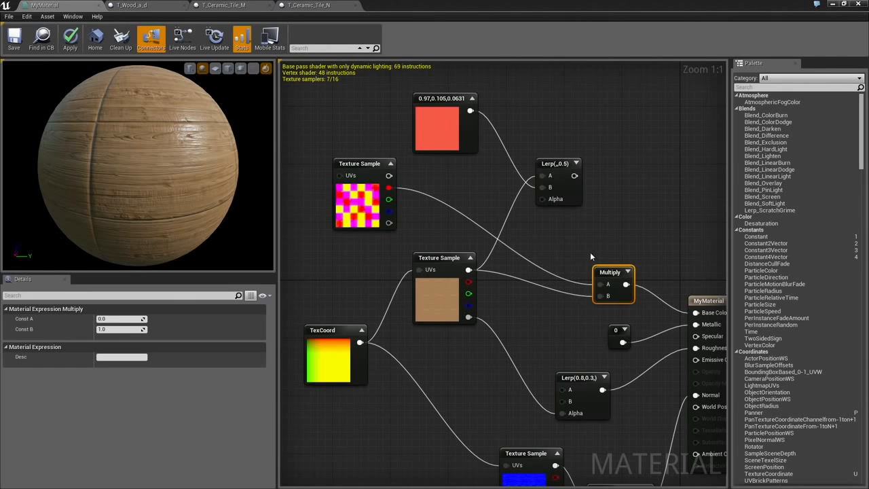
Feed the tile mask's green channel into the new Lerp's Alpha, expand its preview, and connect its output to Base Color.
right_click_drag(590, 252, 579, 227)
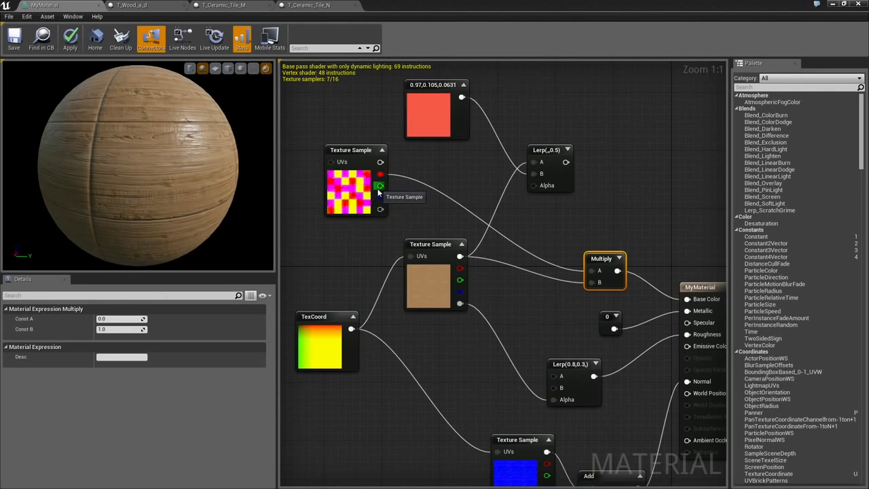
left_click_drag(379, 187, 535, 185)
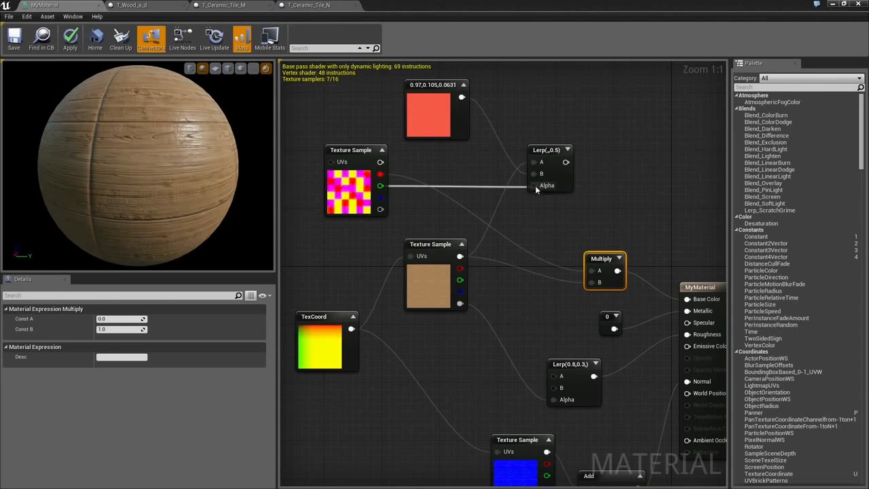
left_click(567, 150)
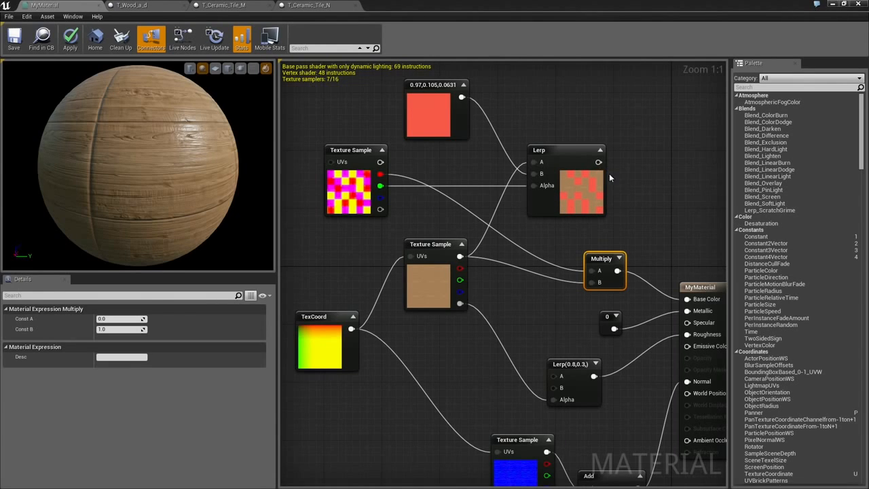
left_click_drag(598, 162, 687, 298)
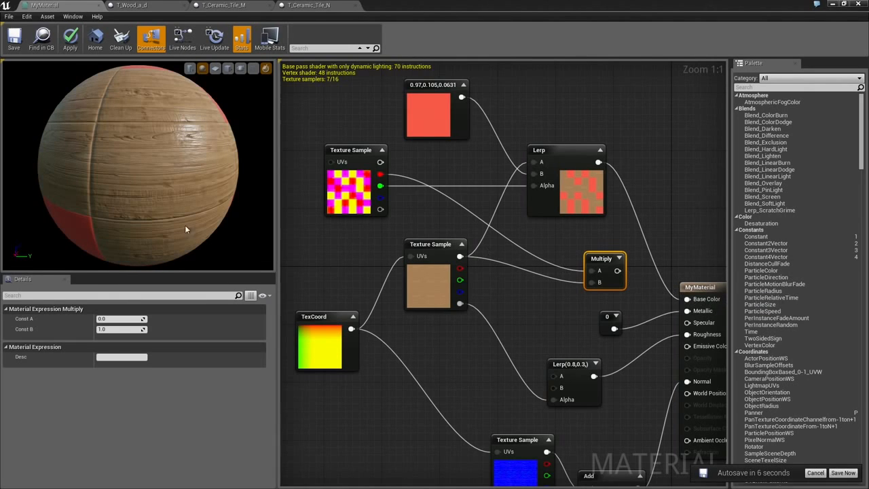
Reconnect the lower Multiply's output to Base Color and feed the new Lerp's output into its B input, shifting both nodes to make room.
left_click_drag(185, 230, 125, 178)
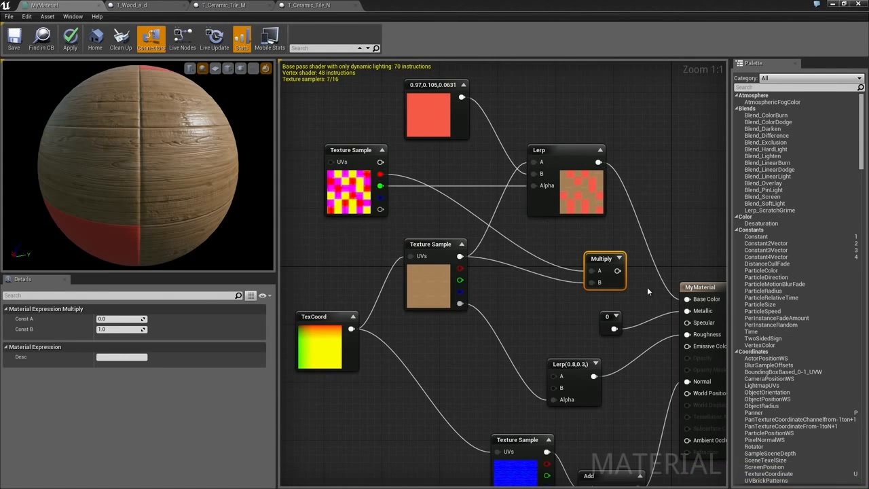
left_click(687, 299, "alt")
left_click_drag(617, 270, 687, 299)
right_click_drag(658, 232, 683, 224)
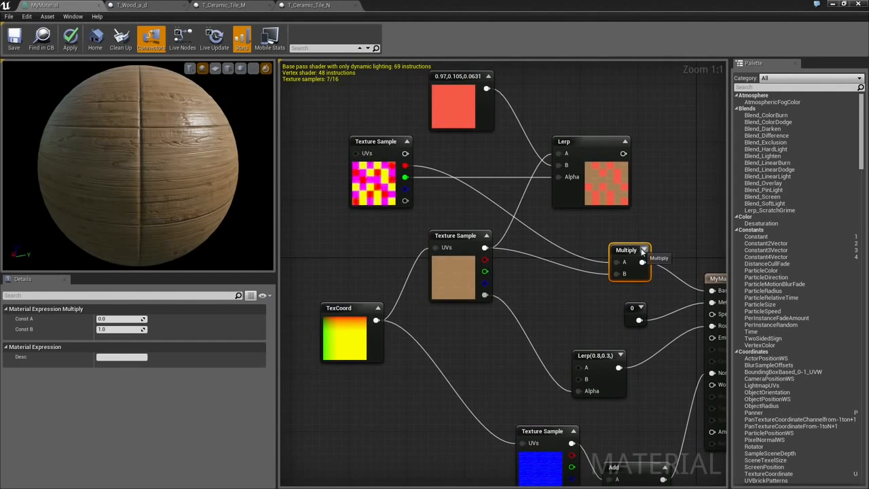
left_click_drag(630, 250, 645, 251)
left_click_drag(598, 141, 630, 276)
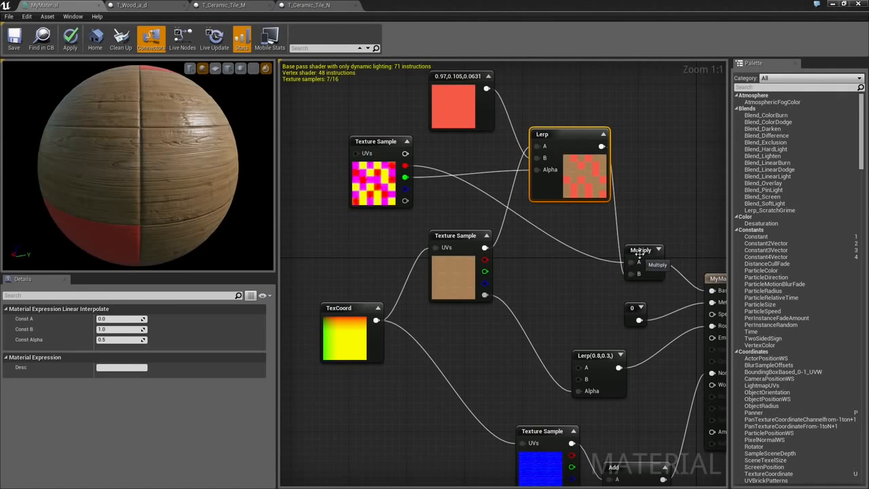
Move the red constant, tile mask and Lerp away from the Multiply node, and lower the wood and tile mask samples slightly.
right_click_drag(376, 83, 415, 111)
left_click_drag(416, 113, 597, 211)
left_click_drag(598, 169, 540, 177)
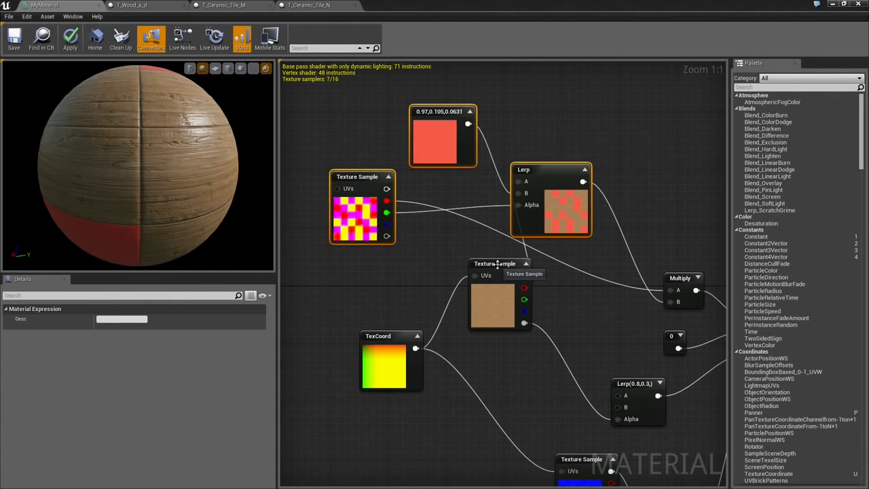
left_click_drag(492, 265, 492, 272)
left_click_drag(361, 184, 353, 199)
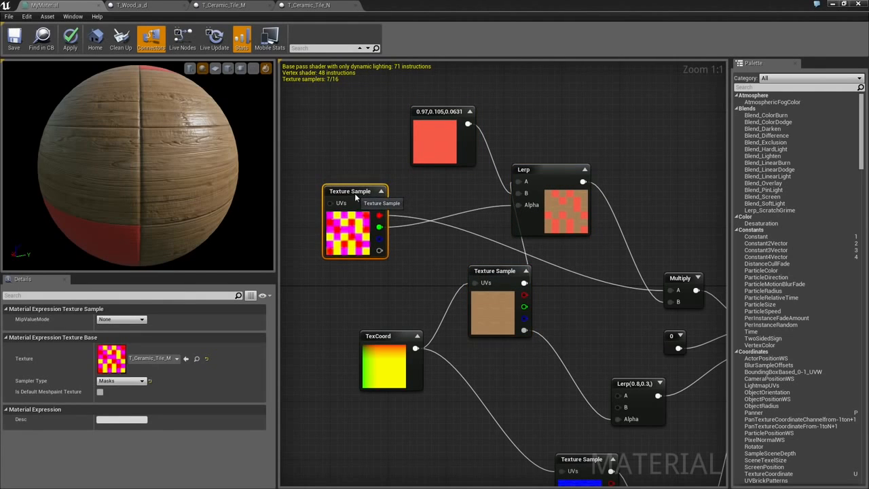
Move the TexCoord and wood Texture Sample nodes together to the left, clear of the Lerp node.
left_click_drag(369, 290, 478, 340)
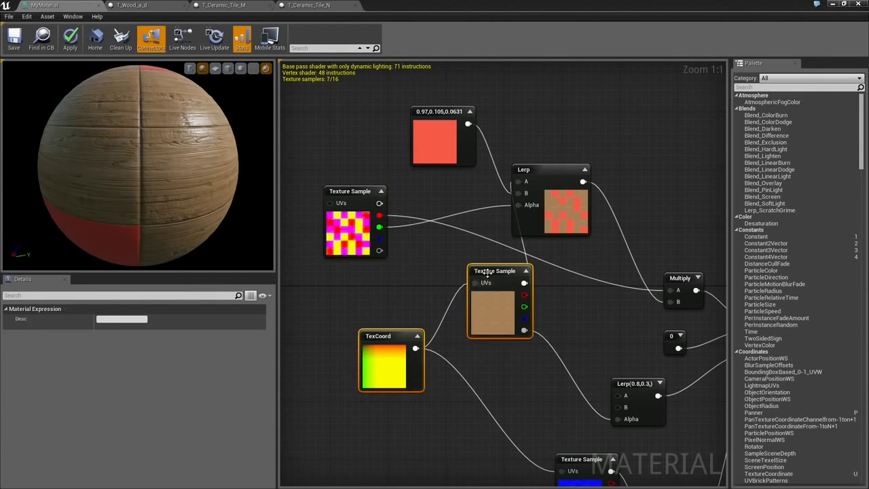
left_click_drag(493, 275, 421, 289)
left_click(525, 309)
right_click_drag(526, 306, 511, 303)
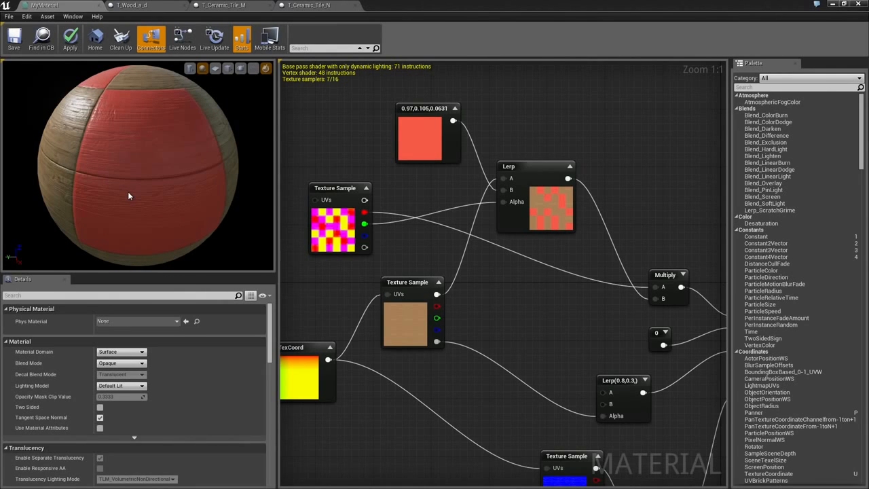
Widen the gap between the red constant and the Lerp node, and check the red tiles on the preview sphere.
left_click_drag(440, 115, 374, 107)
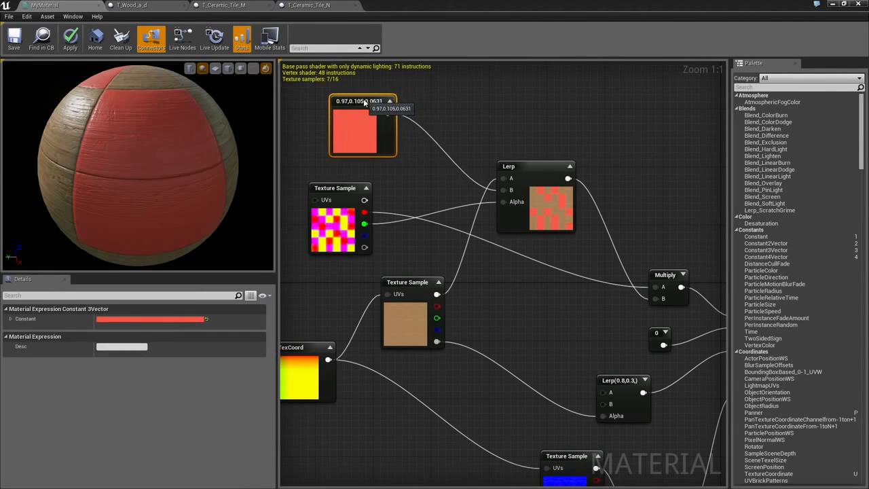
left_click(549, 171)
left_click_drag(548, 170, 584, 178)
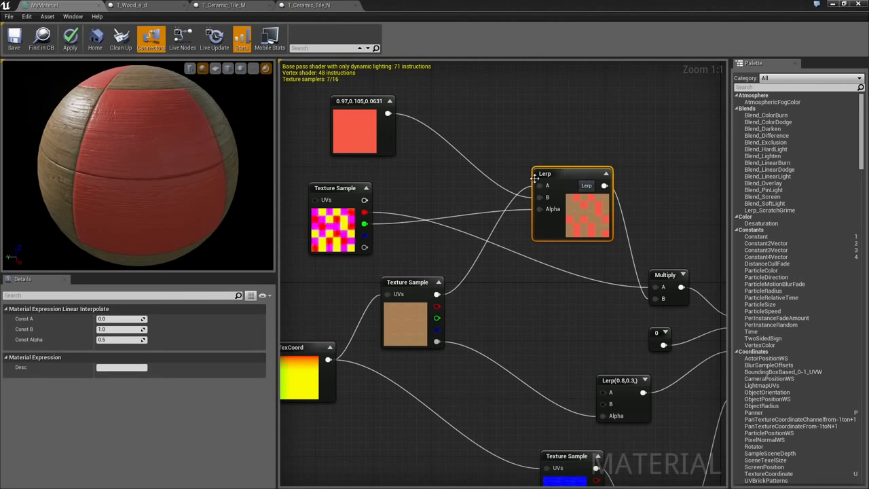
left_click_drag(151, 170, 155, 178)
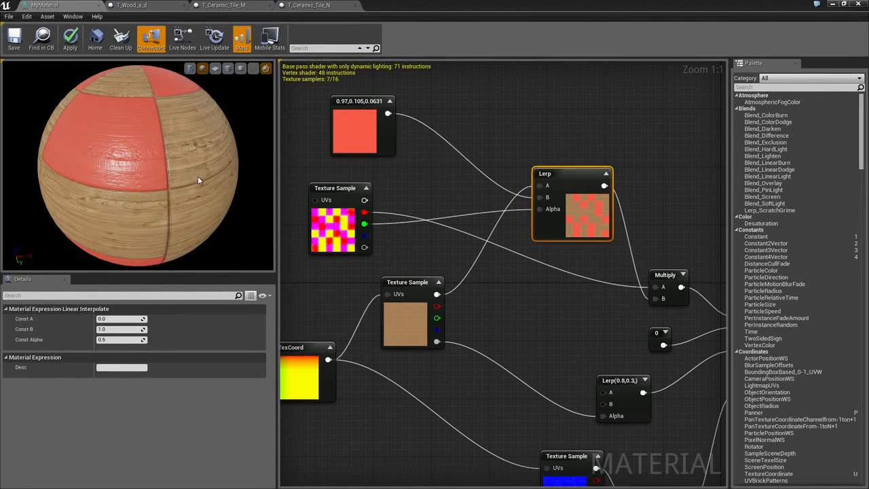
Add a Multiply node fed by the red constant in its A input.
right_click_drag(471, 276, 484, 264)
left_click_drag(427, 145, 471, 151)
type("mut")
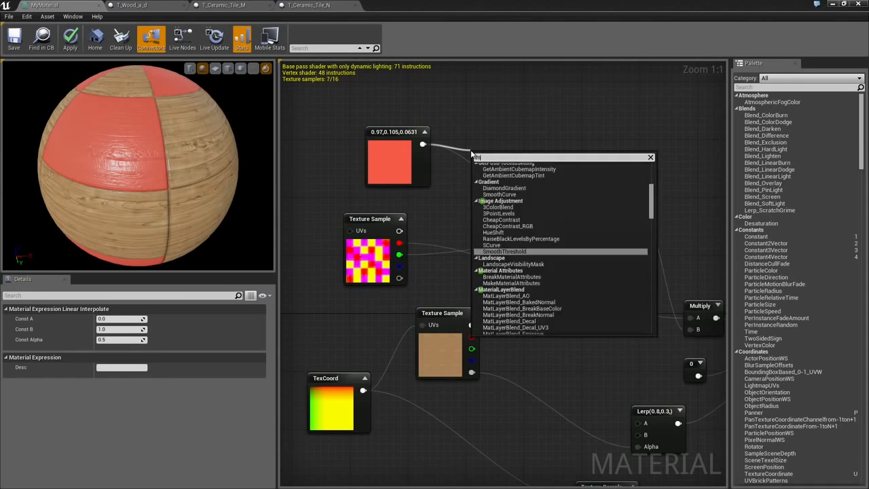
key("Return")
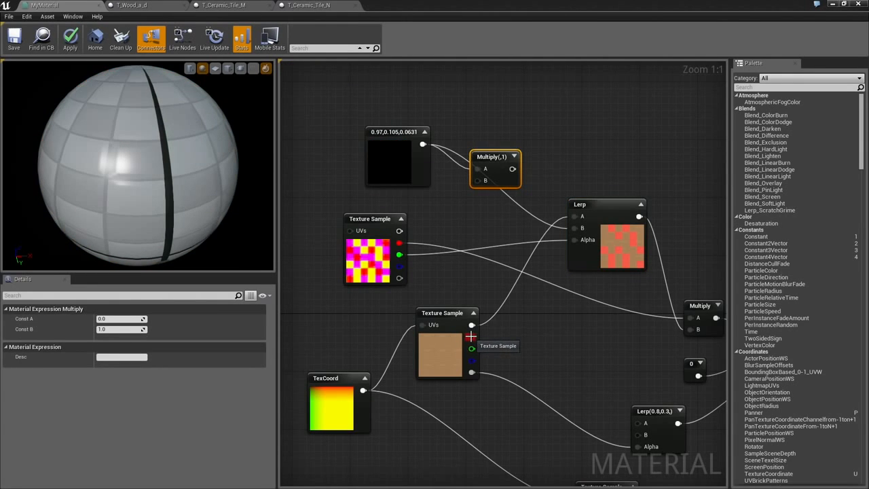
Open the T_Wood_a_d texture, display only its red channel, examine the wood grain, and return to the material graph.
left_click(436, 349)
double_click(112, 361)
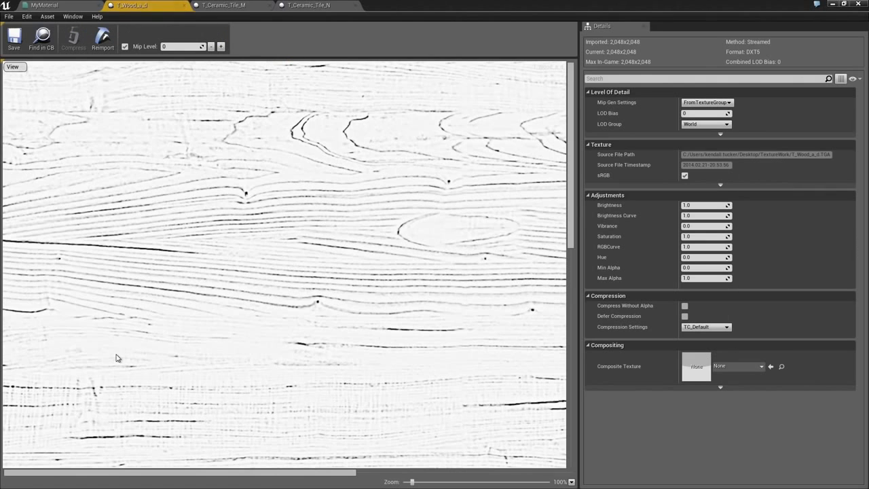
left_click(23, 68)
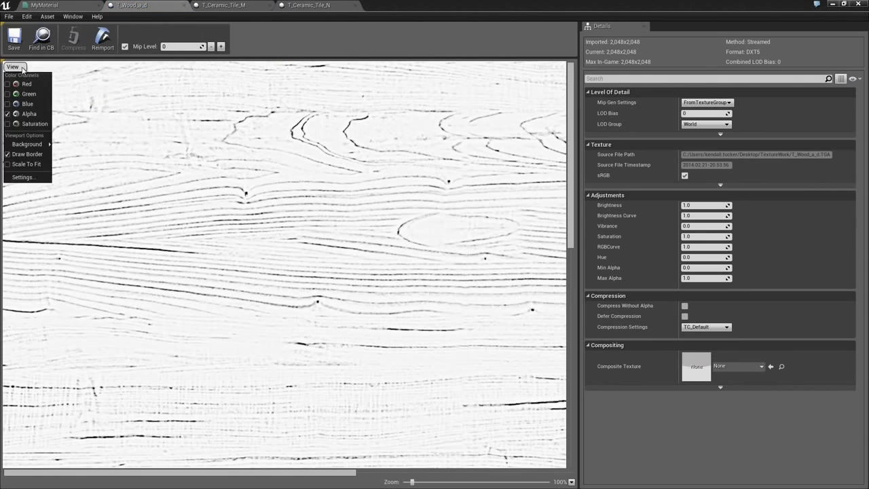
left_click(7, 84)
left_click(7, 113)
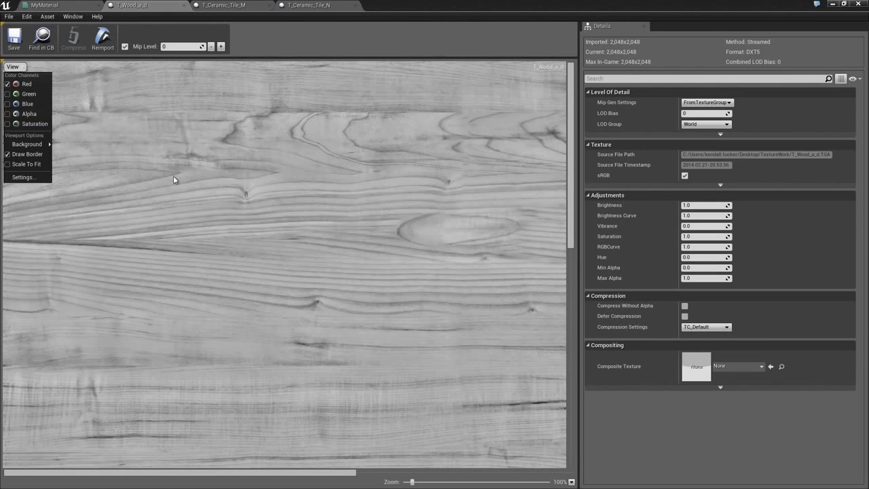
left_click(240, 225)
scroll(315, 377, "down", 4)
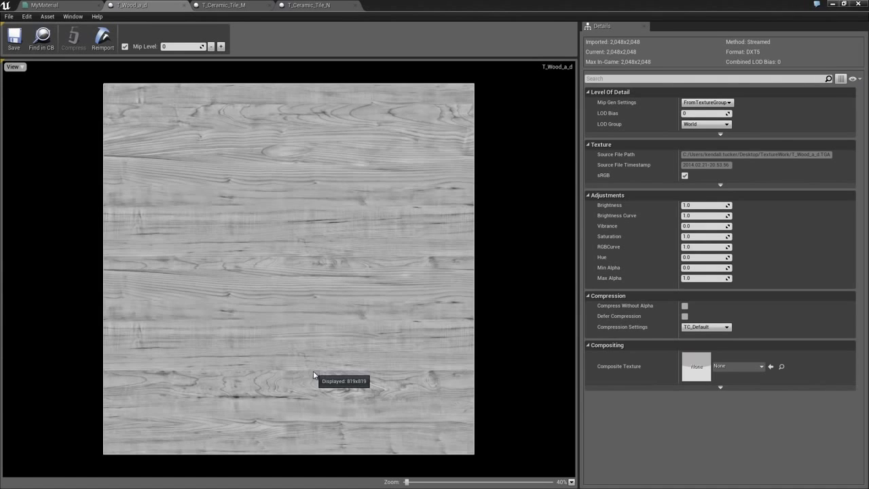
scroll(293, 233, "up", 2)
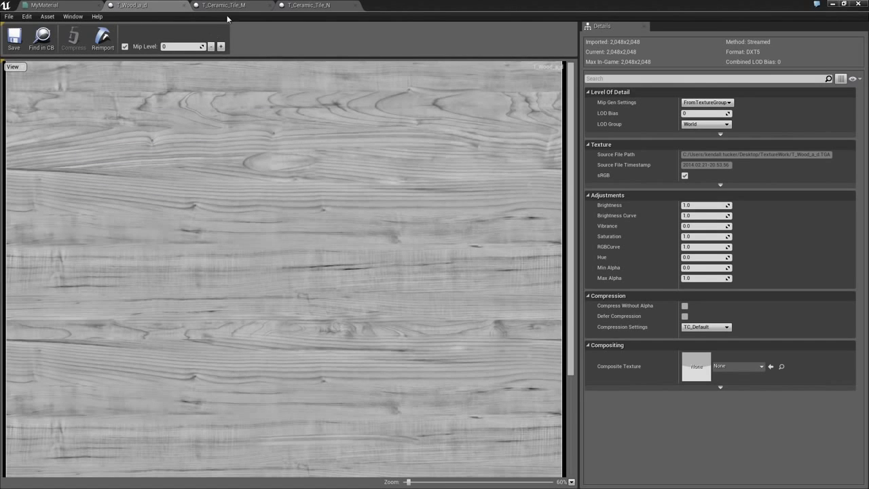
left_click(51, 6)
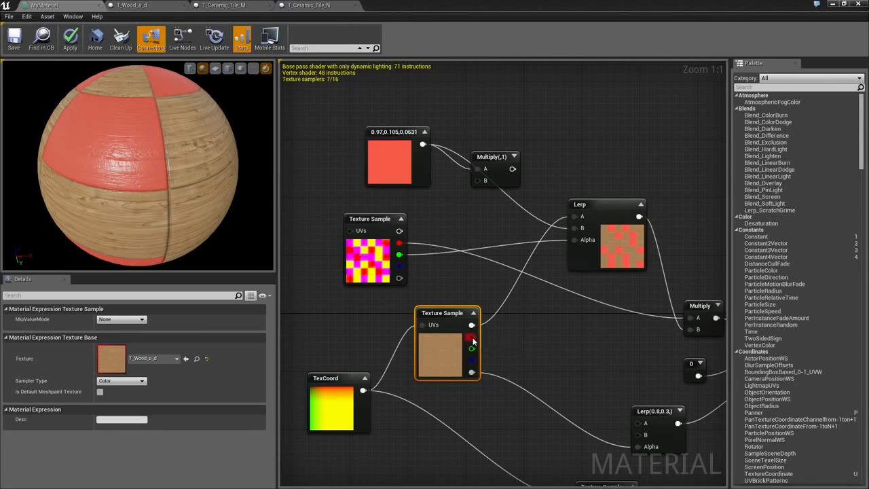
Connect the wood texture's red channel to the new Multiply's B and its output to the Lerp's B, repositioning the wood sample and TexCoord.
left_click_drag(473, 341, 575, 228)
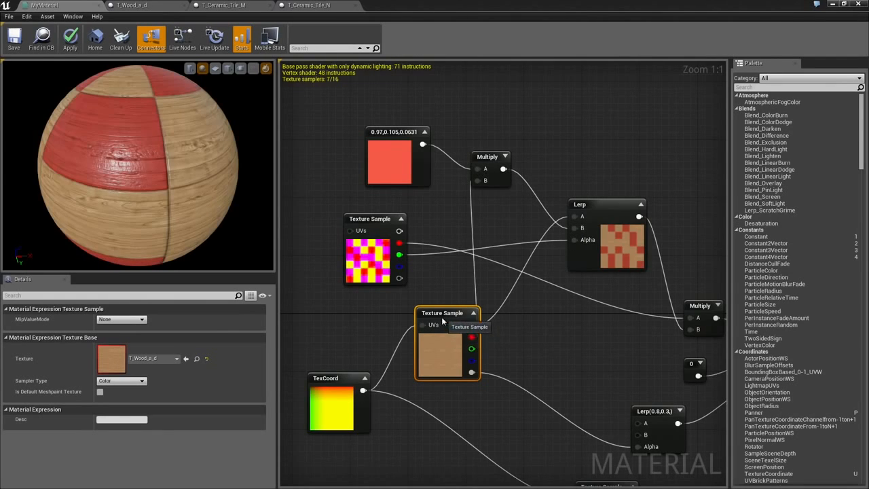
left_click_drag(441, 317, 405, 323)
left_click_drag(345, 379, 309, 371)
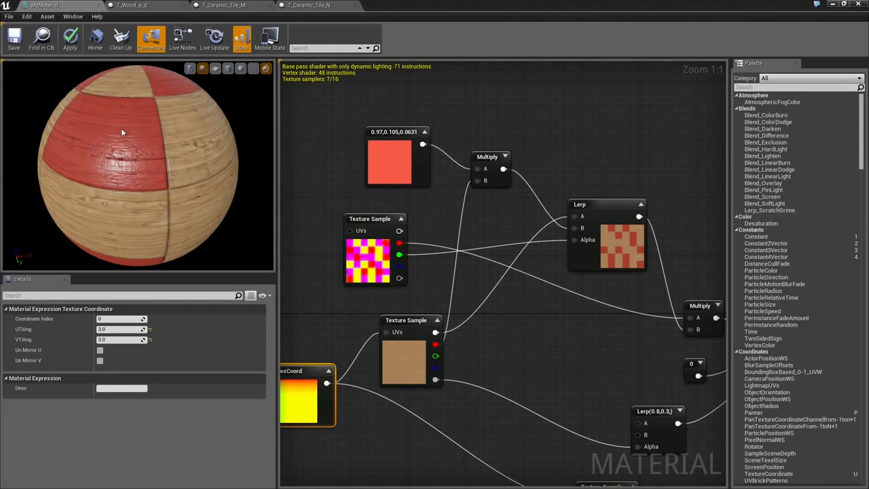
left_click_drag(121, 132, 136, 79)
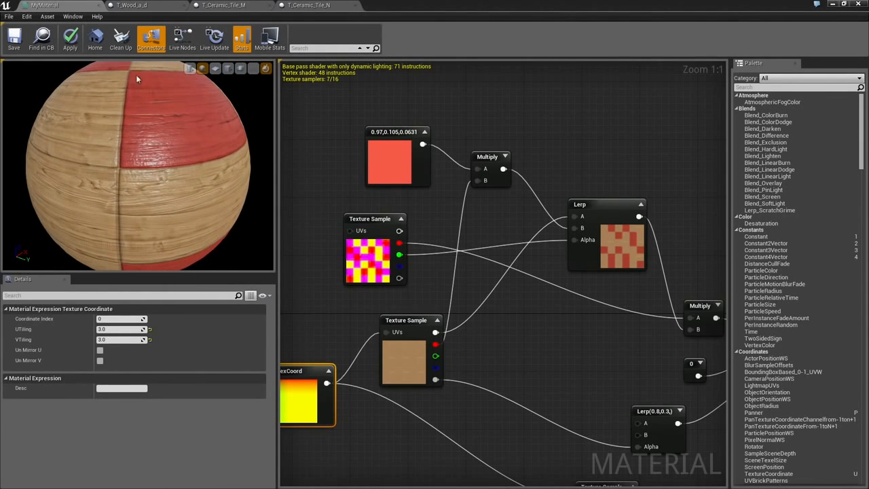
left_click_drag(212, 157, 166, 161)
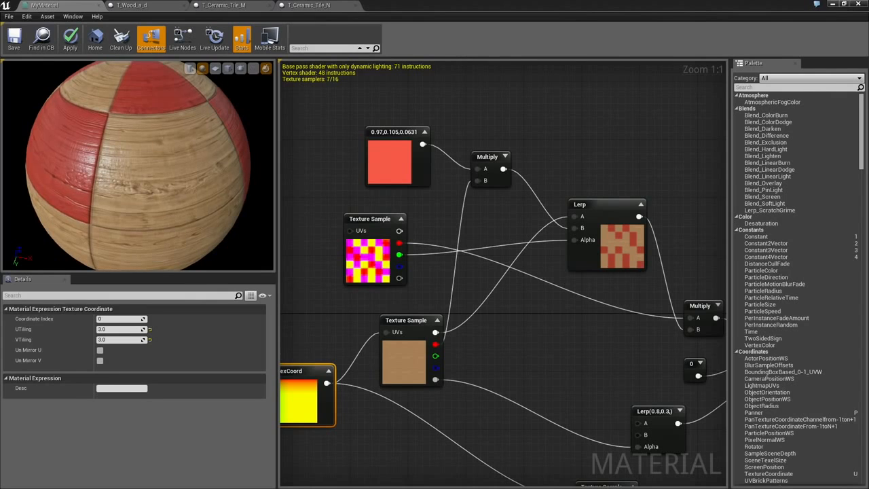
left_click(417, 321)
right_click_drag(535, 286, 518, 285)
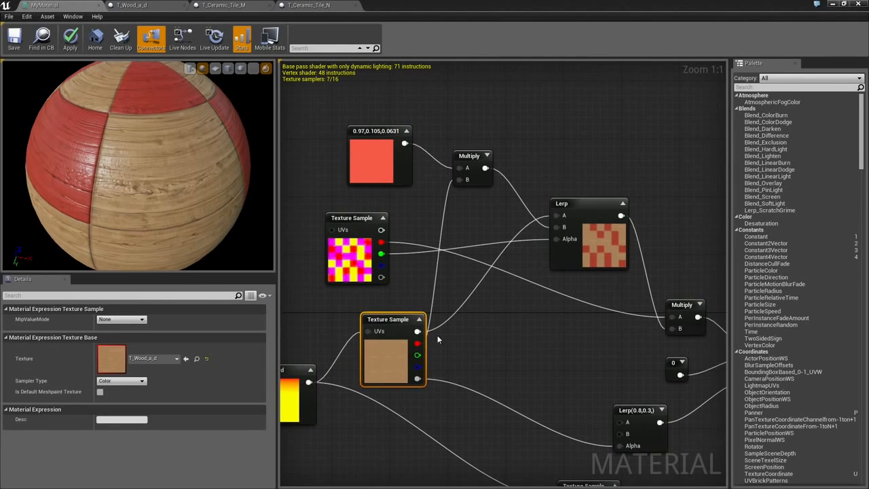
left_click_drag(406, 320, 392, 313)
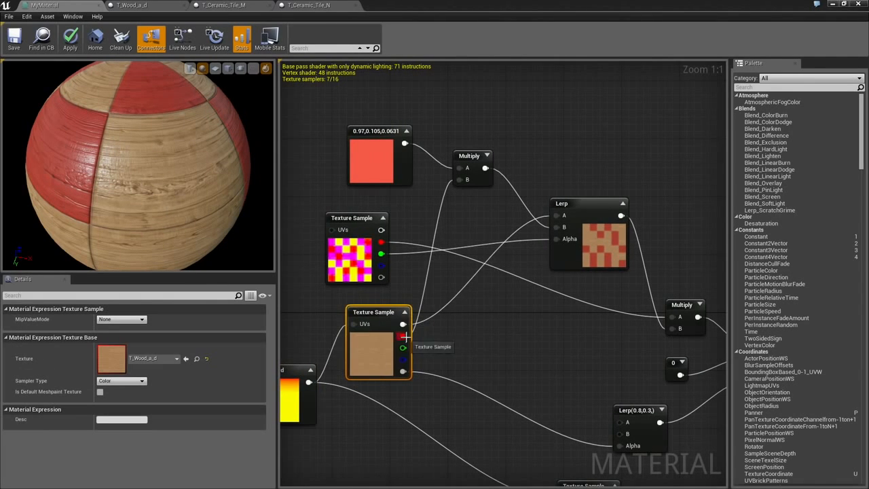
Review the path from the red constant through Multiply and Lerp to Base Color, the whole graph, and the preview sphere.
left_click(398, 163)
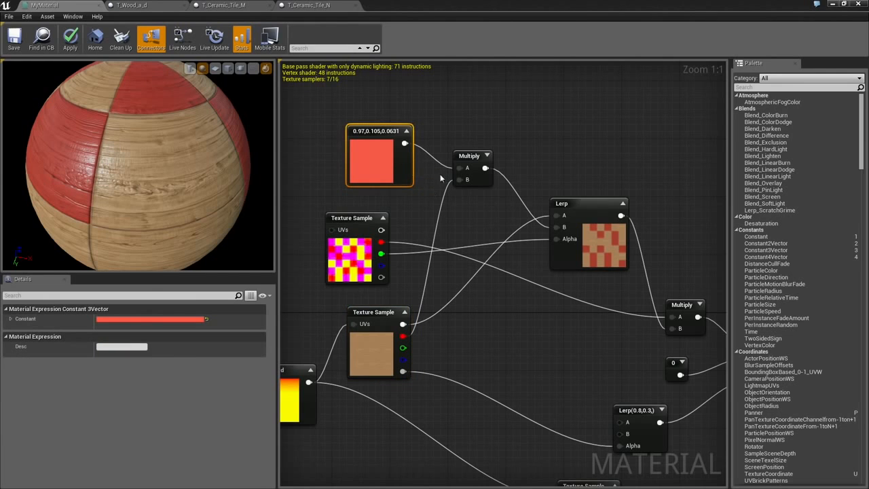
left_click(477, 175)
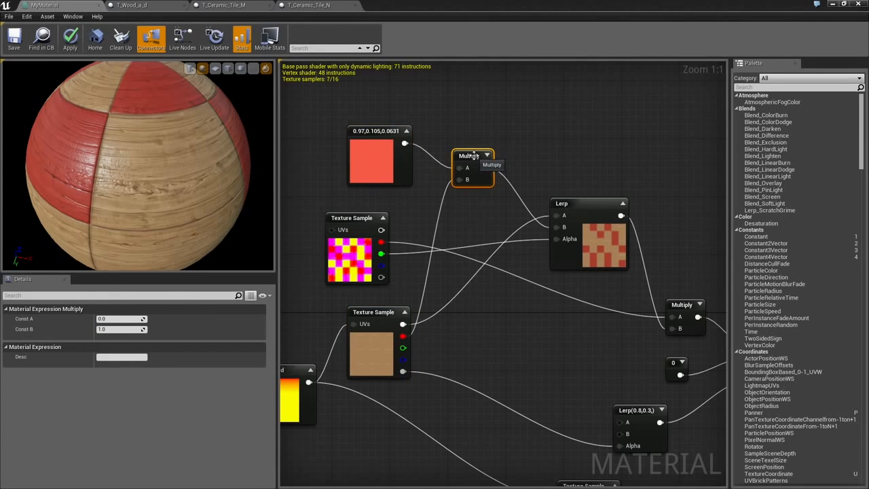
left_click(556, 229)
right_click_drag(581, 235, 494, 205)
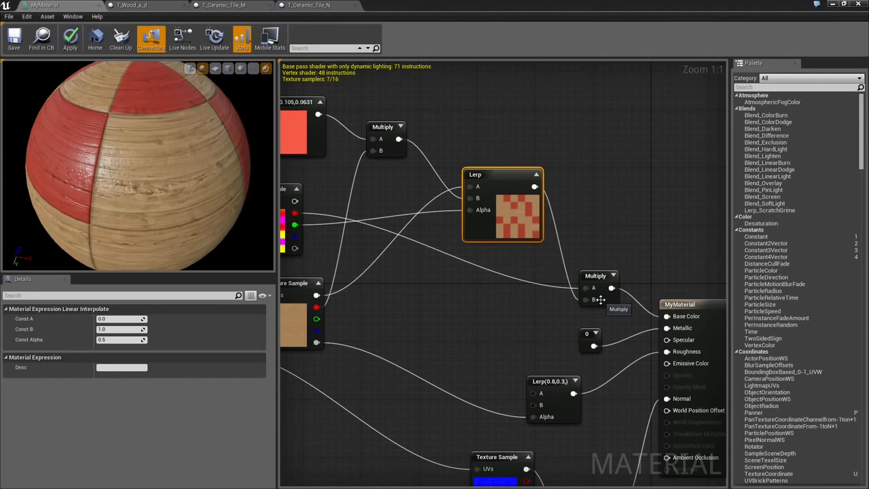
scroll(494, 250, "down", 5)
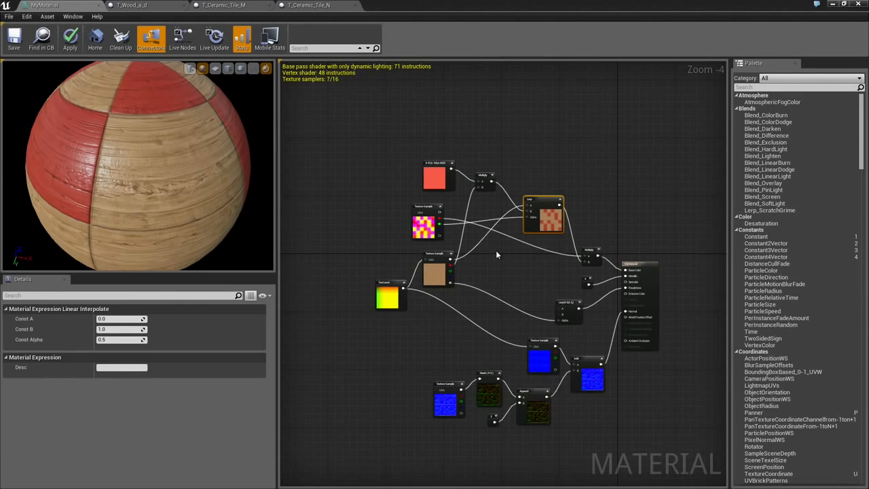
scroll(495, 250, "up", 1)
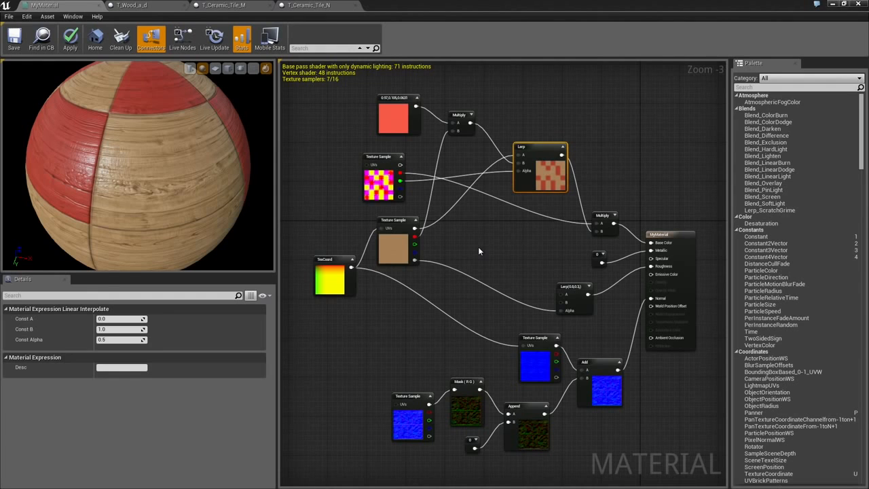
left_click_drag(201, 218, 201, 163)
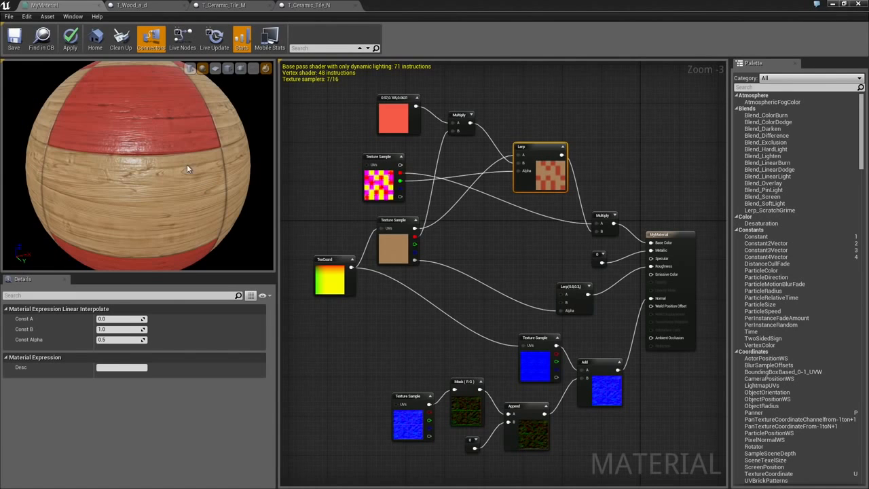
Move the tile mask sample left and the red constant, Multiply and Lerp up and right to space out the graph.
right_click_drag(312, 200, 361, 248)
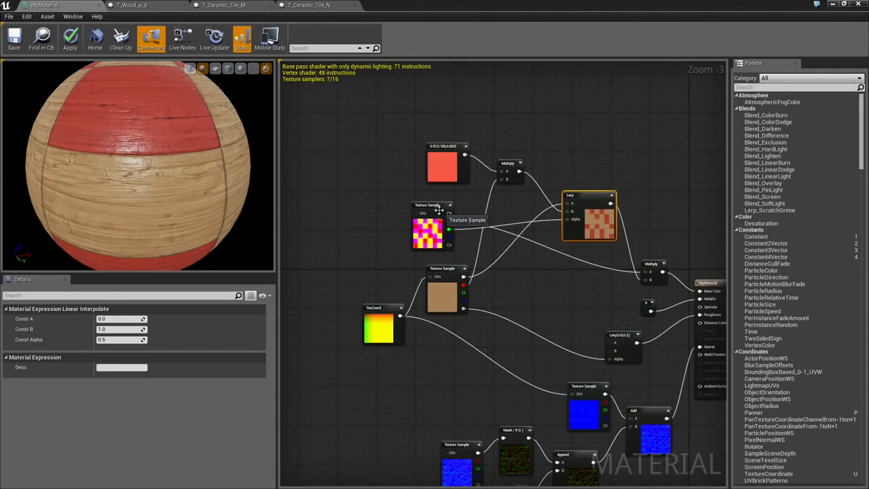
left_click_drag(439, 211, 416, 212)
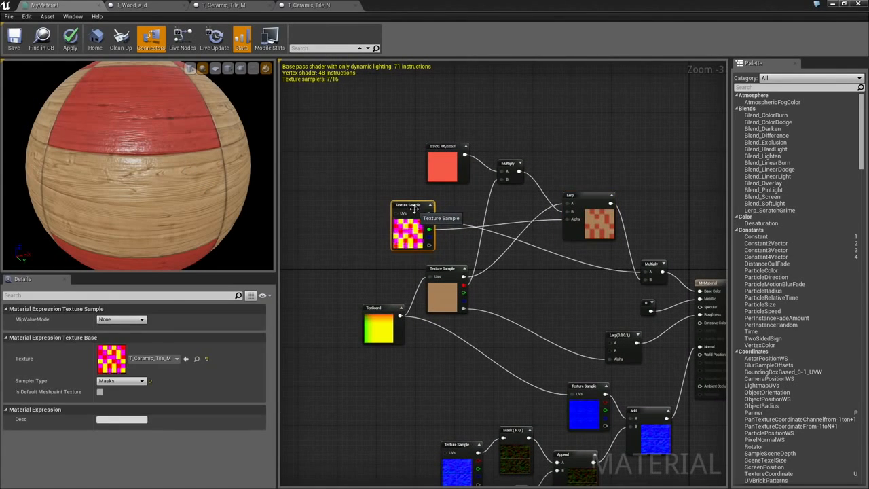
left_click_drag(399, 104, 615, 197)
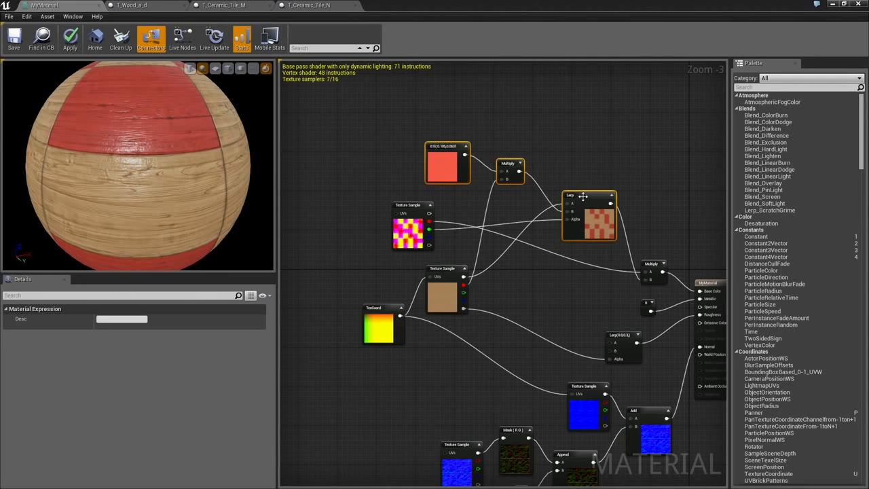
left_click_drag(583, 196, 600, 177)
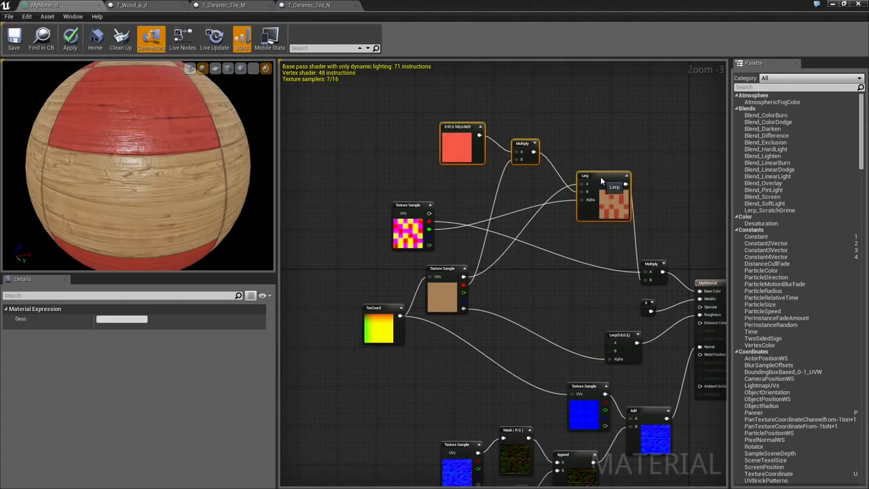
left_click(446, 280)
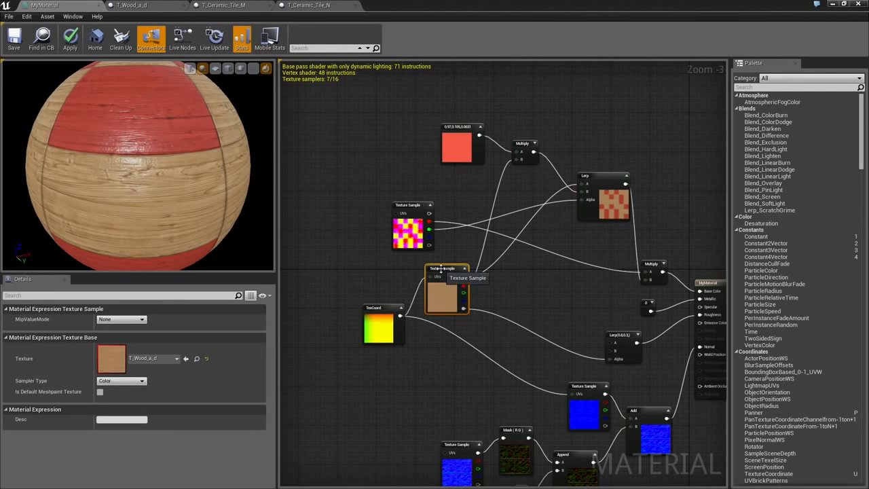
Duplicate the wood texture sample and place the copy beneath the red constant, shifting the constant up to make room.
key("ctrl+w")
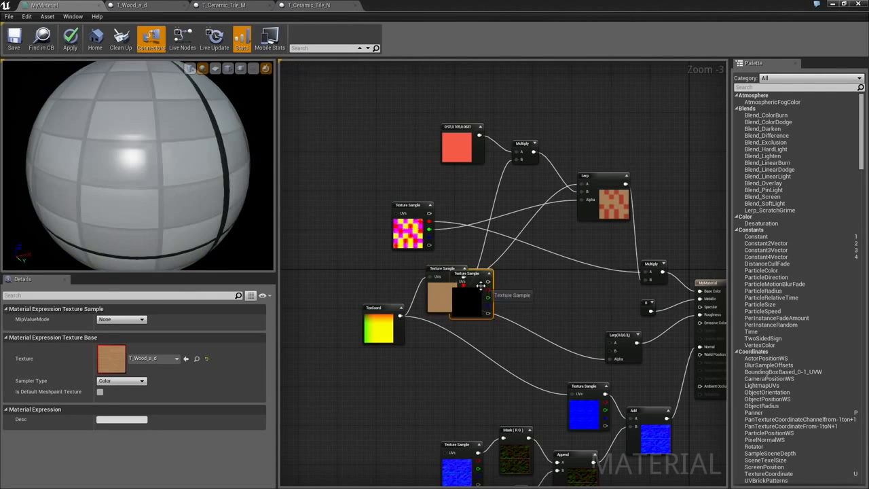
left_click_drag(477, 272, 469, 171)
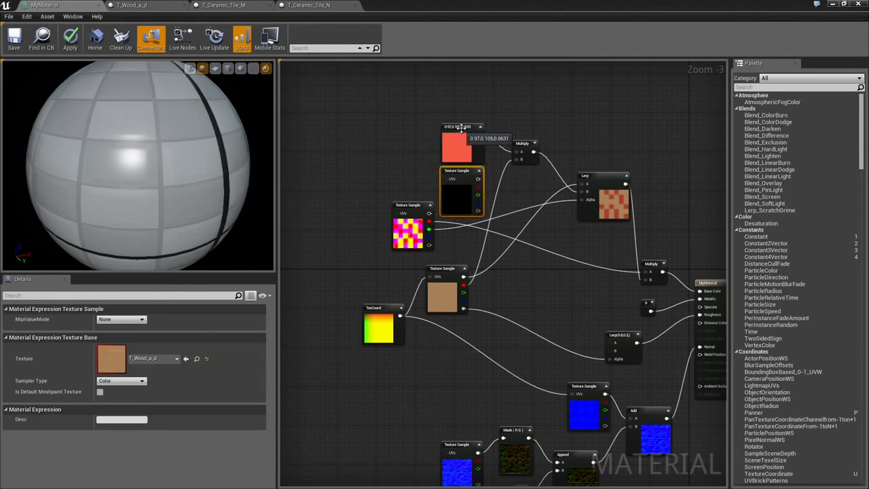
left_click_drag(462, 139, 452, 110)
left_click_drag(460, 170, 446, 142)
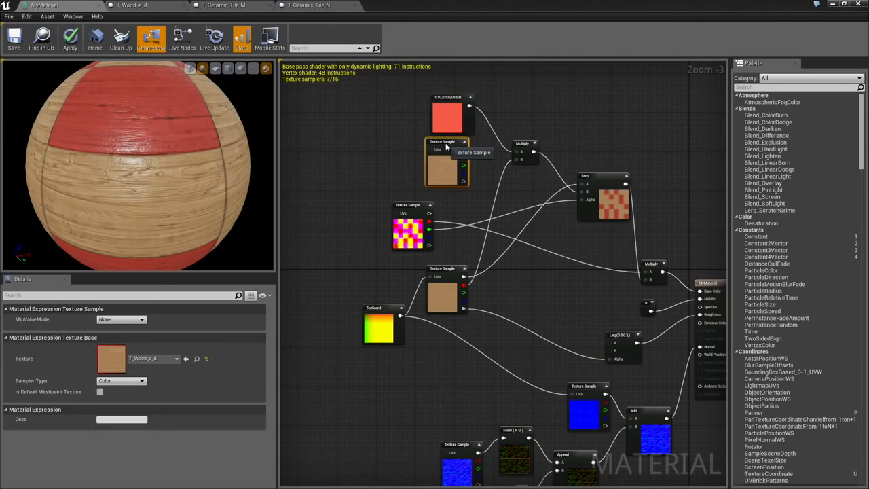
Connect the duplicated wood sample's red channel to the B input of the red tint's Multiply.
right_click_drag(497, 156, 514, 204)
scroll(514, 223, "up", 3)
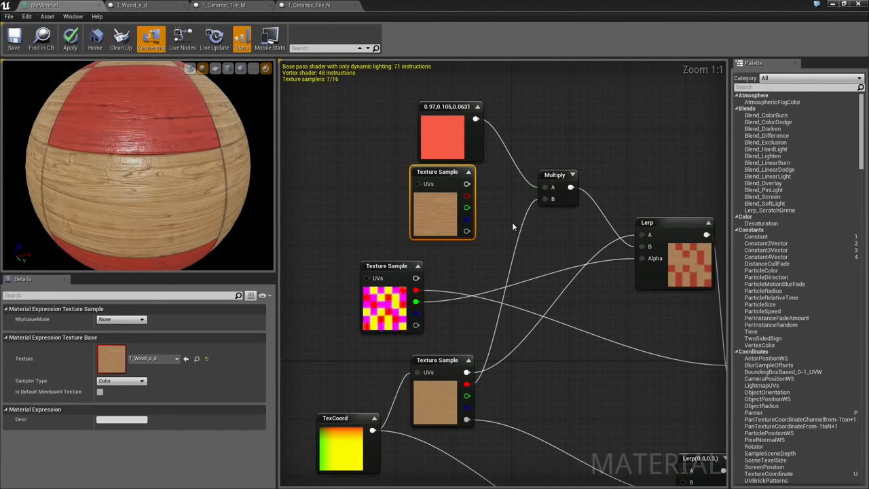
left_click_drag(467, 197, 546, 198)
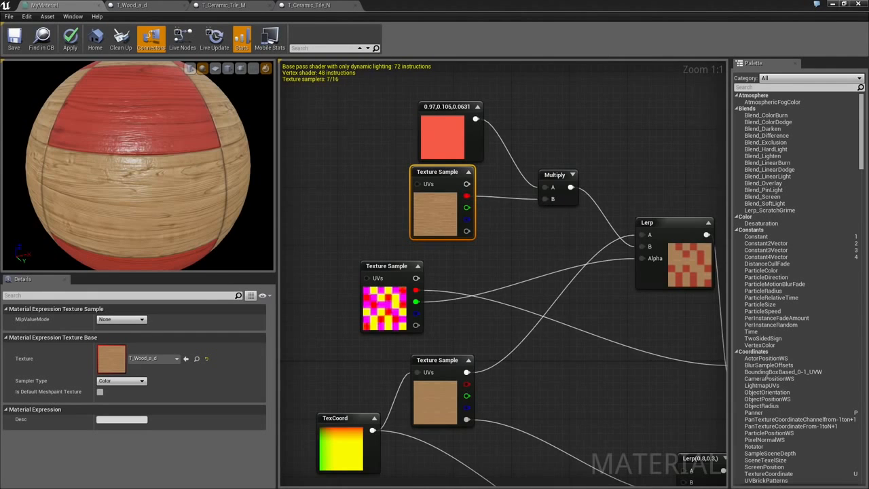
Move the red constant, duplicated wood sample and their Multiply together up and left, away from the Lerp.
right_click_drag(553, 248, 502, 239)
left_click_drag(315, 126, 511, 206)
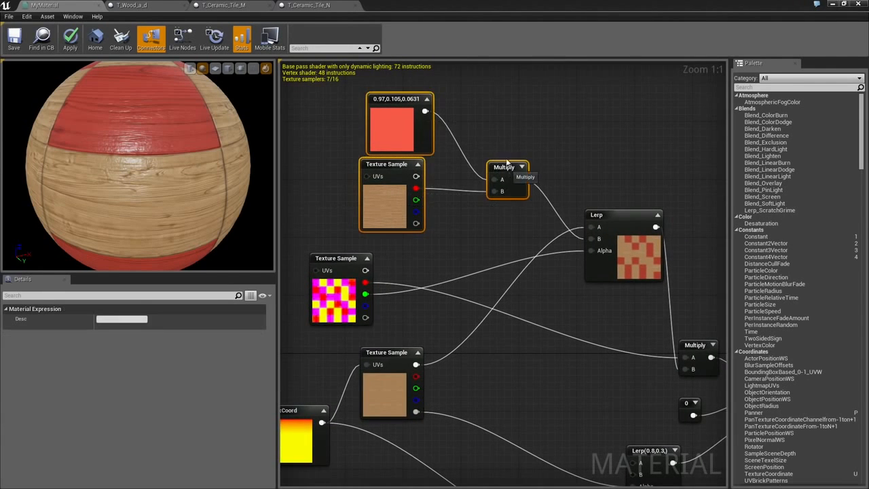
left_click_drag(507, 167, 445, 121)
right_click_drag(488, 198, 481, 177)
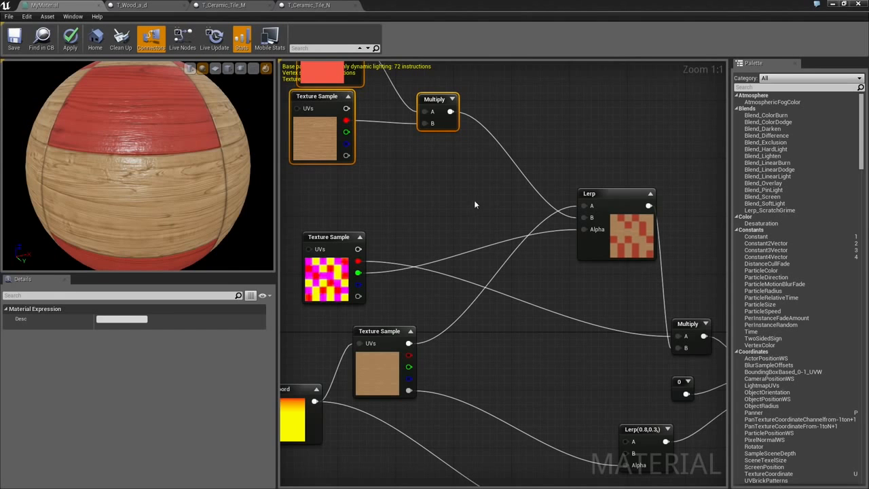
Feed the Lerp's A input from the duplicated wood sample's combined color output in place of the original wood sample.
right_click_drag(474, 200, 442, 143)
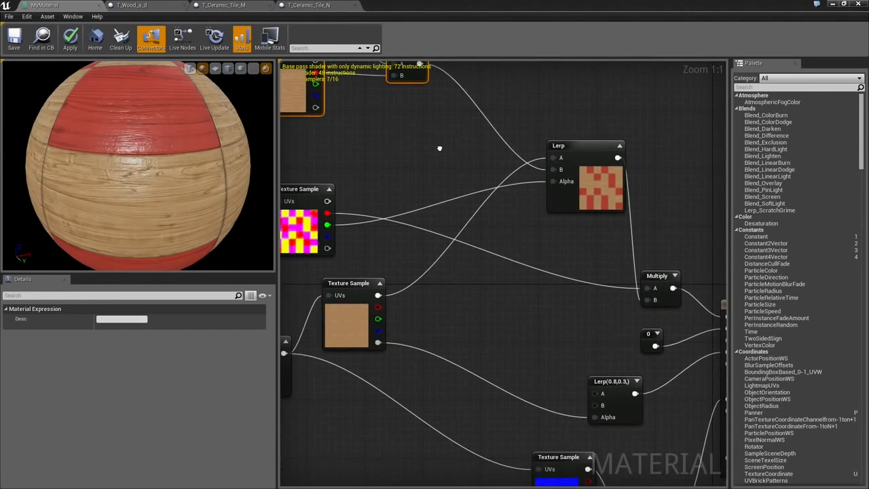
left_click(342, 288)
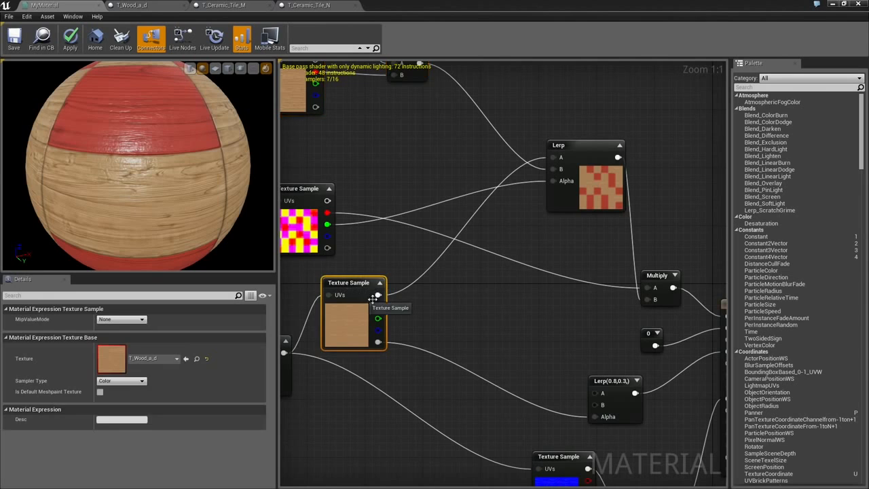
right_click_drag(411, 240, 469, 322)
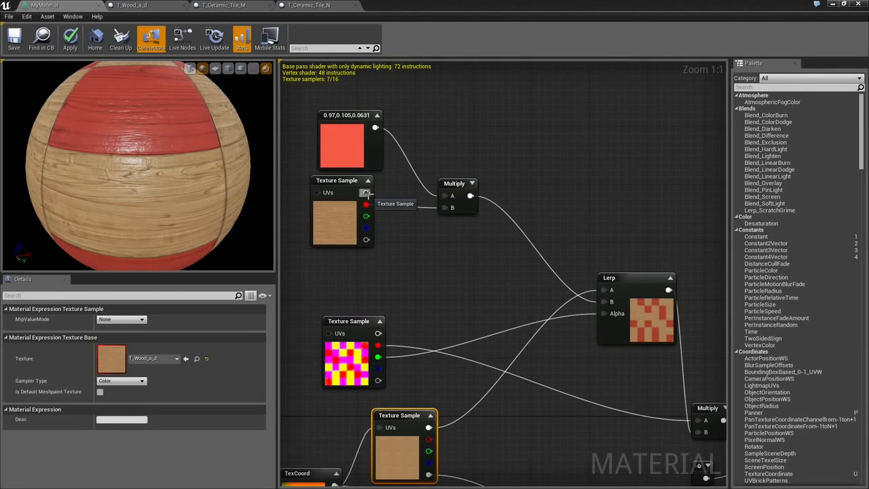
left_click_drag(366, 192, 604, 302)
right_click_drag(460, 295, 514, 299)
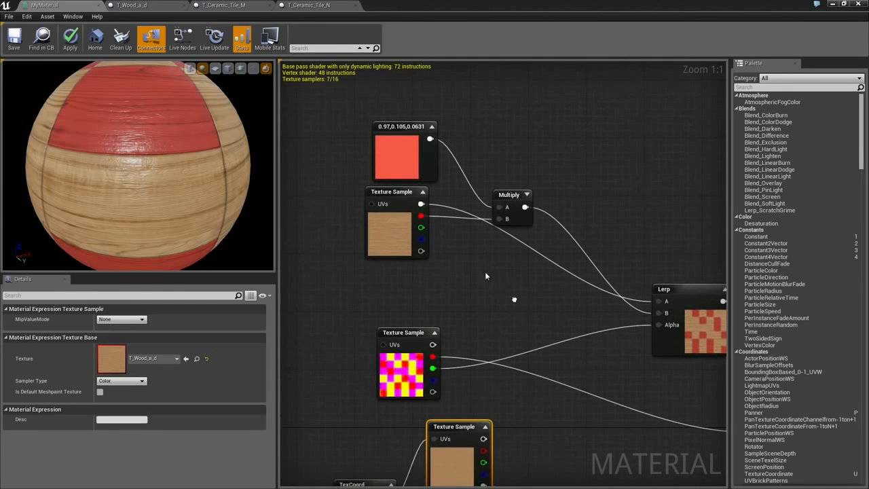
Reposition the original wood sample, connect TexCoord to the duplicated wood sample's UVs, and rotate the preview sphere.
right_click_drag(455, 377, 421, 253)
left_click_drag(434, 309, 438, 319)
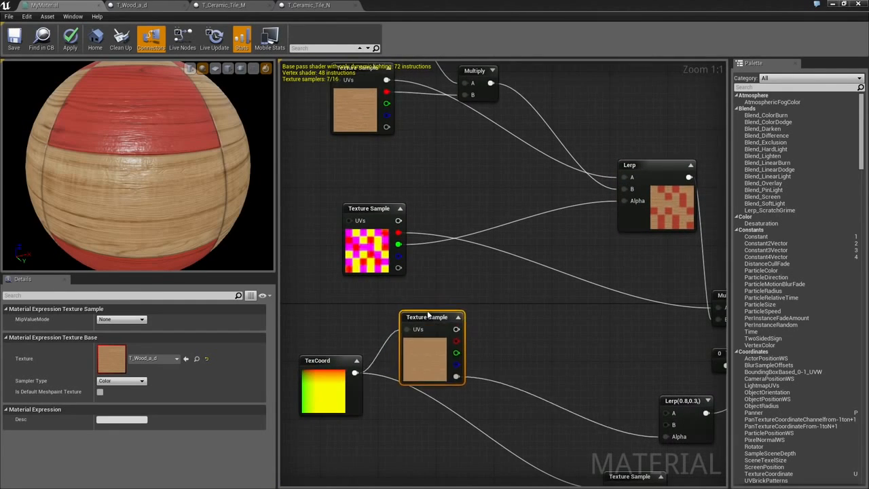
right_click_drag(504, 308, 572, 324)
left_click_drag(394, 381, 404, 97)
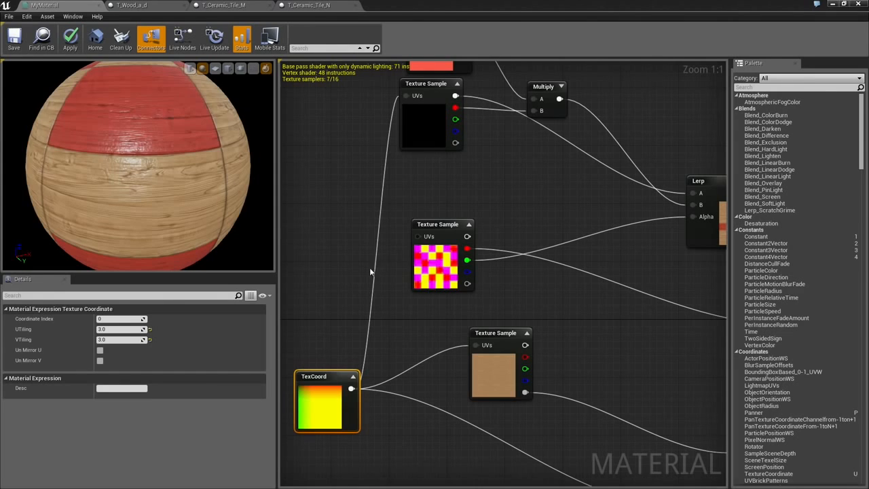
left_click_drag(149, 201, 160, 207)
Move the TexCoord node farther left of the texture samples to space out its connections.
right_click_drag(356, 315, 338, 292)
scroll(344, 293, "down", 2)
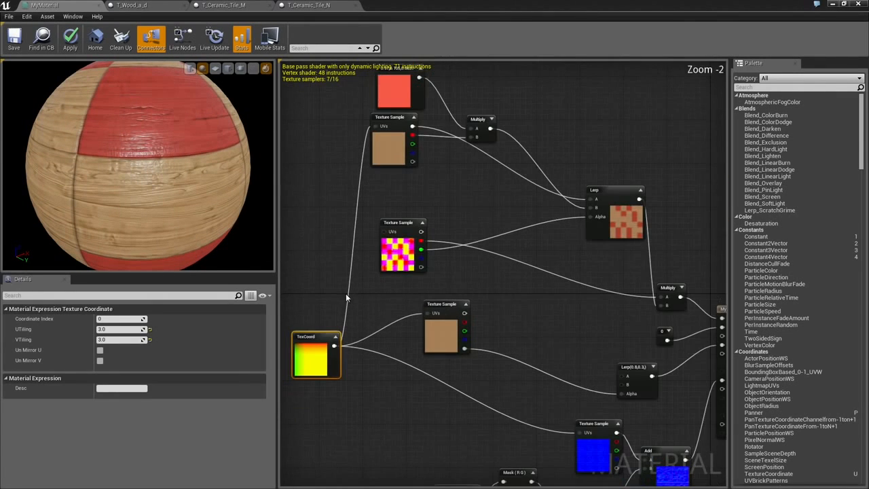
left_click_drag(313, 333, 296, 339)
left_click_drag(410, 343, 466, 347)
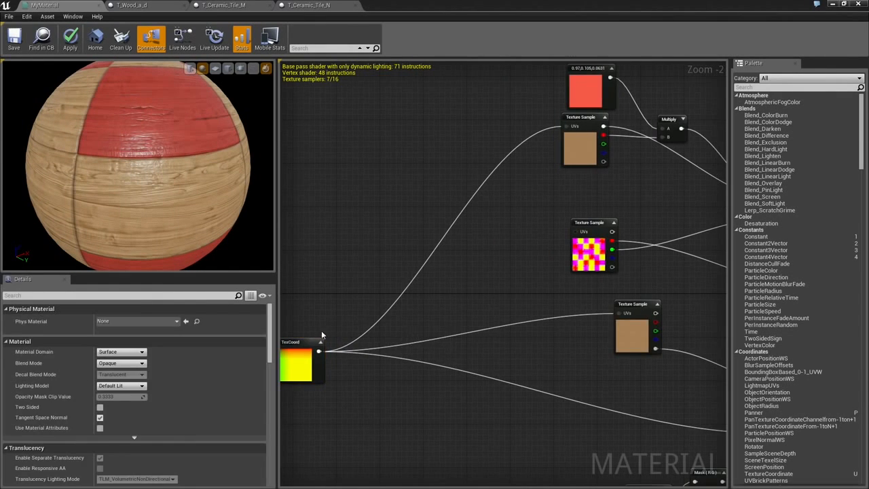
left_click_drag(317, 341, 426, 314)
right_click_drag(512, 222, 296, 277)
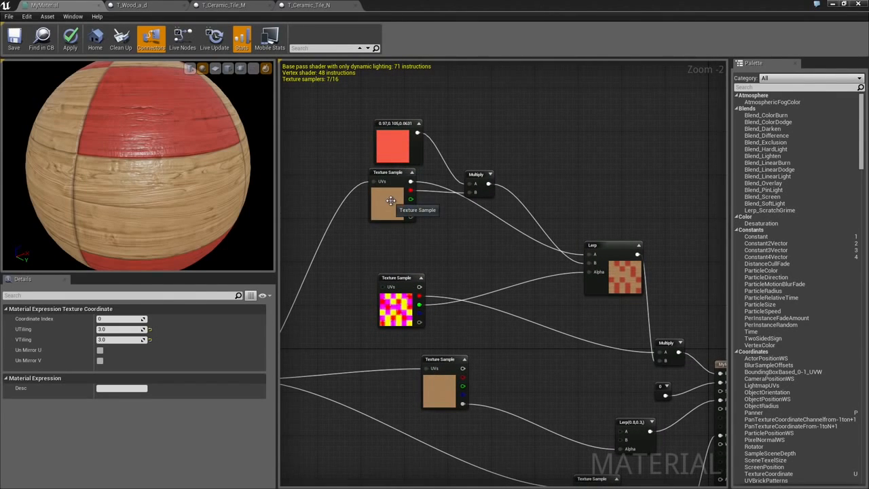
Move the Lerp up and left, close to the red tint's Multiply, and shift that Multiply slightly up.
scroll(391, 200, "up", 2)
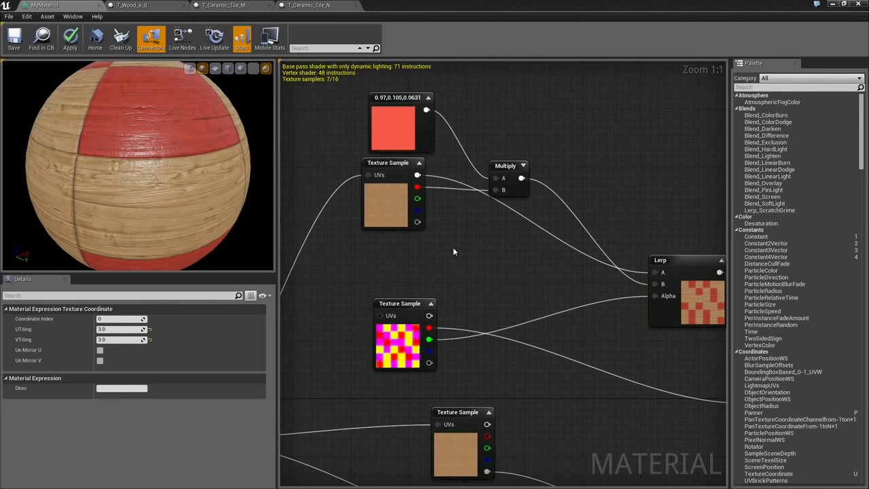
right_click_drag(455, 252, 351, 261)
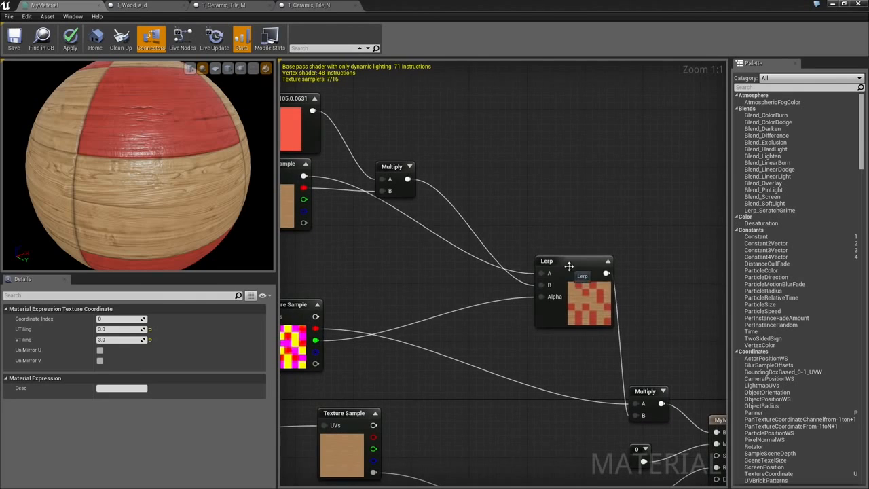
left_click_drag(575, 266, 492, 228)
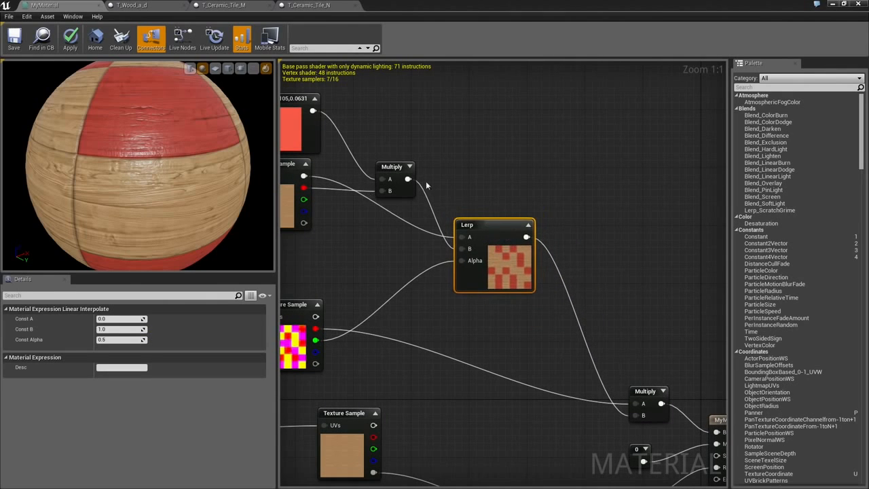
left_click_drag(390, 169, 391, 154)
left_click_drag(484, 221, 470, 211)
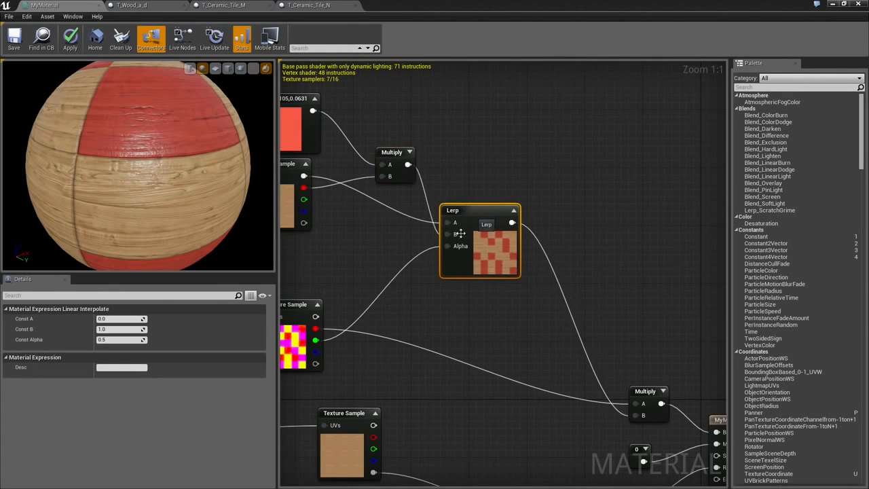
right_click_drag(465, 302, 501, 231)
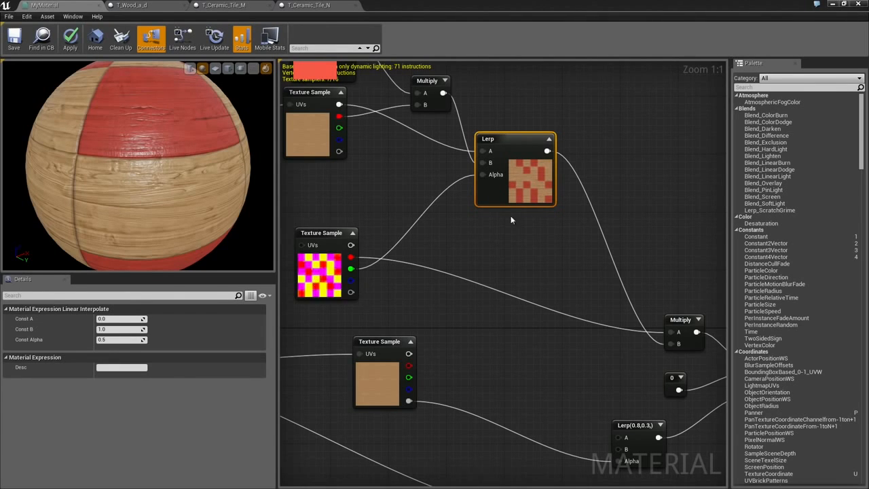
right_click_drag(514, 219, 526, 267)
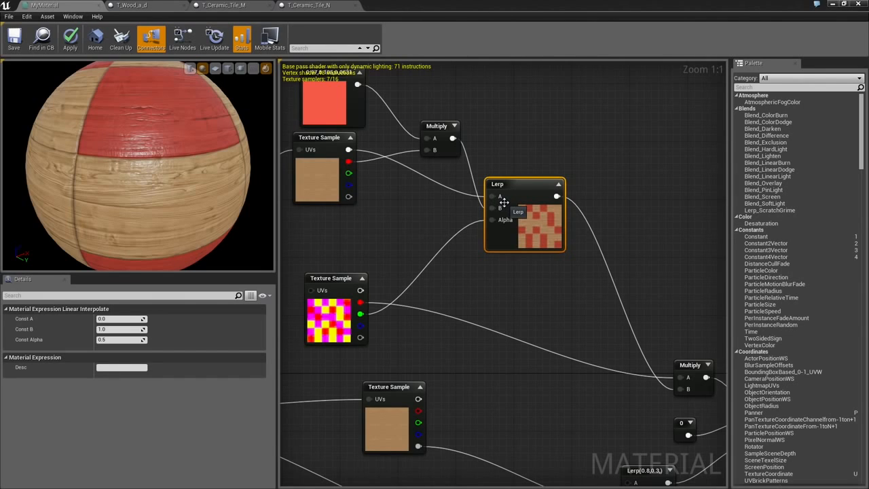
right_click_drag(569, 299, 511, 312)
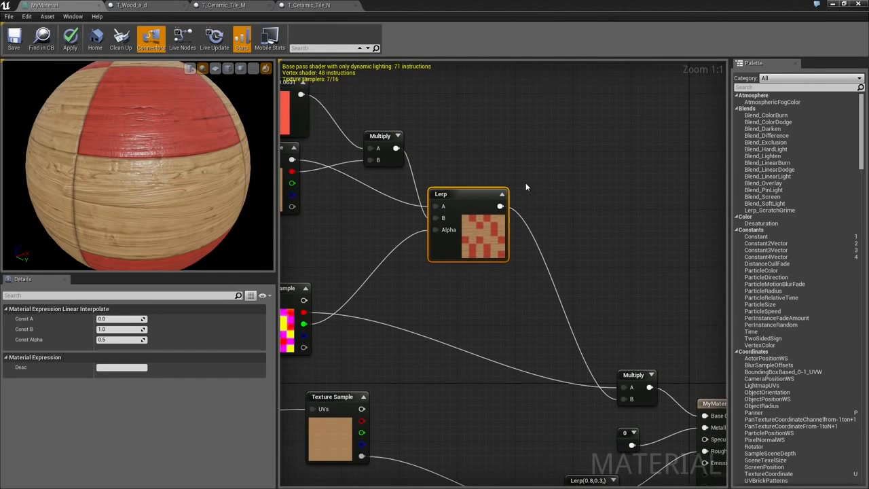
right_click_drag(529, 192, 564, 225)
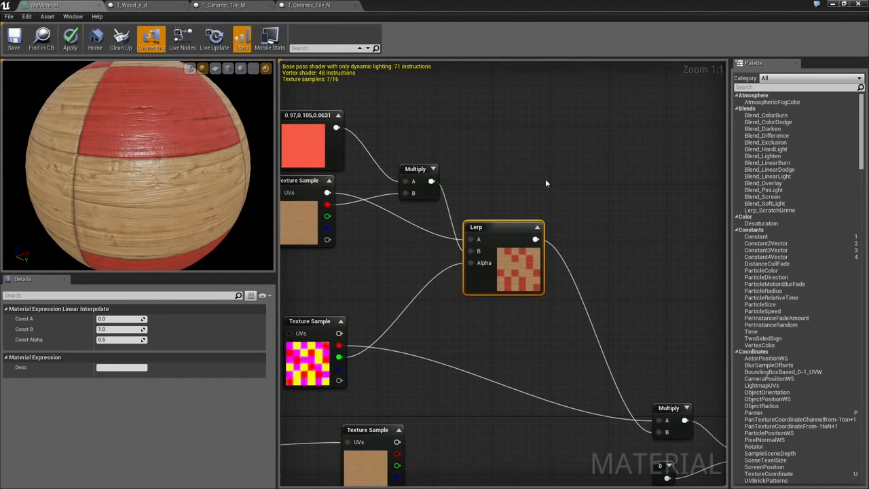
Add a Constant3Vector above and right of the Lerp and set its color to blue, 0.048, 0.145, 0.96.
right_click_drag(545, 182, 509, 175)
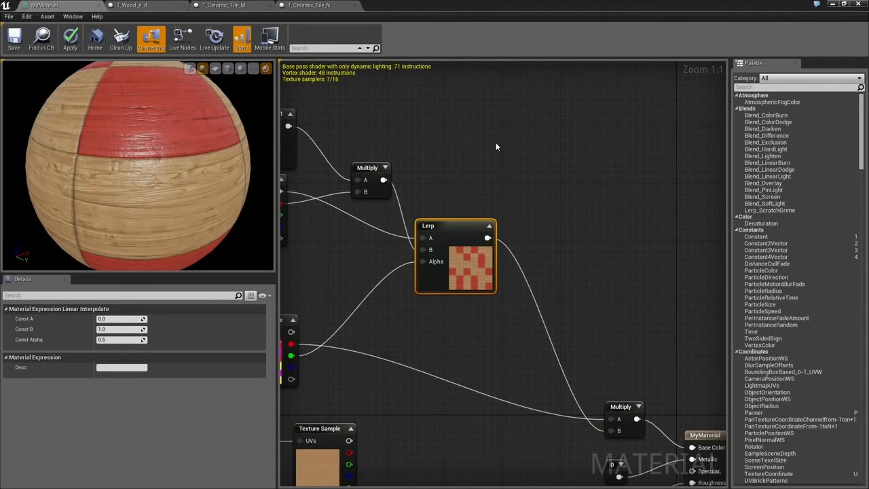
left_click(491, 102)
double_click(514, 141)
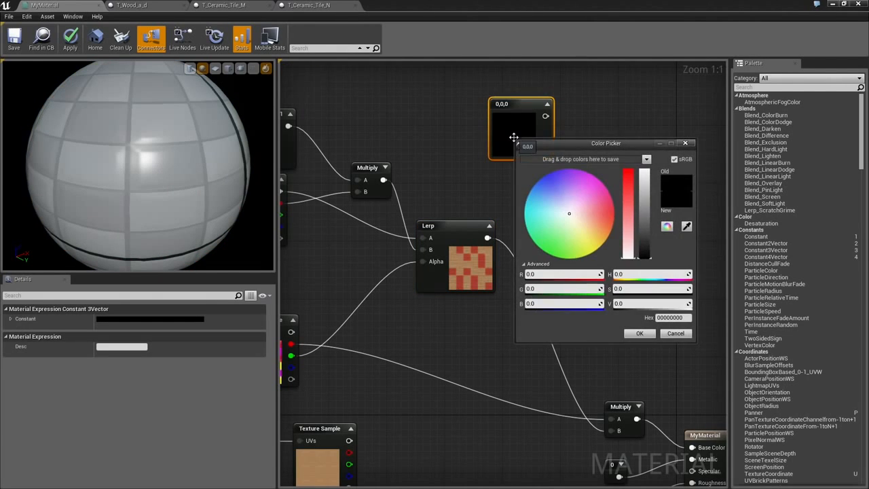
left_click(547, 183)
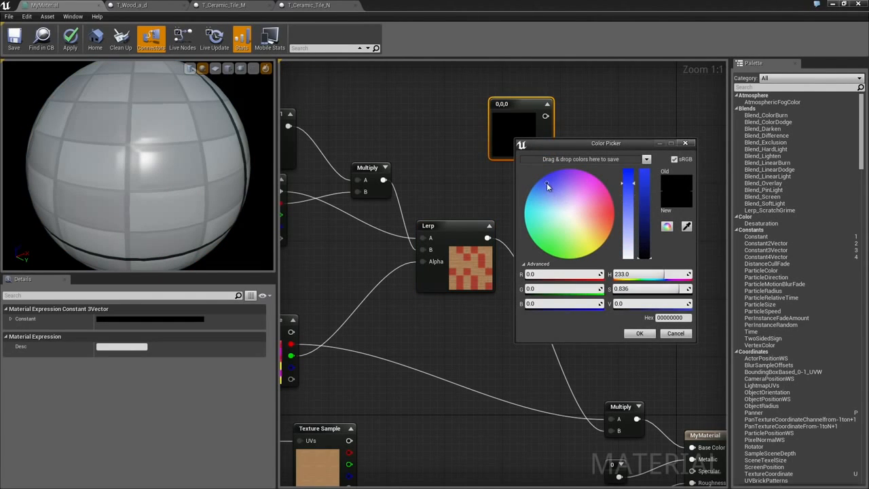
left_click(643, 178)
left_click_drag(633, 180, 634, 173)
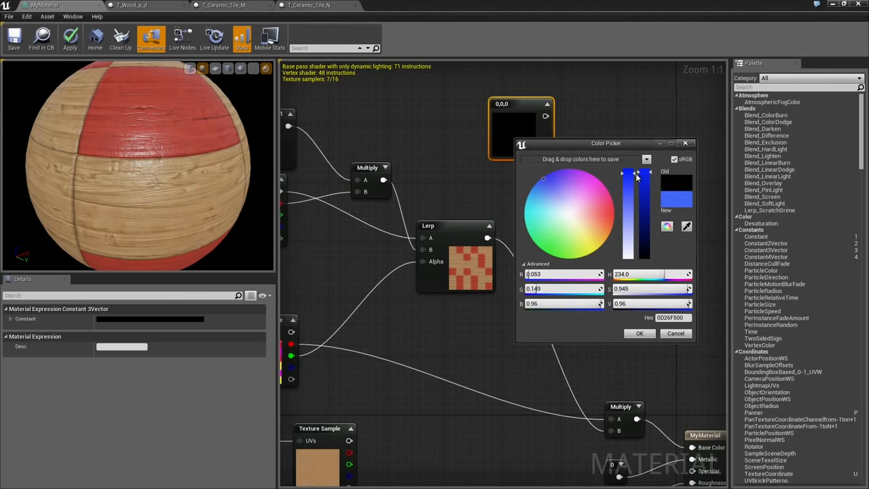
left_click(633, 173)
left_click(640, 334)
Nudge the red tint's Multiply slightly down and the blue constant slightly up and right.
right_click_drag(581, 251, 648, 227)
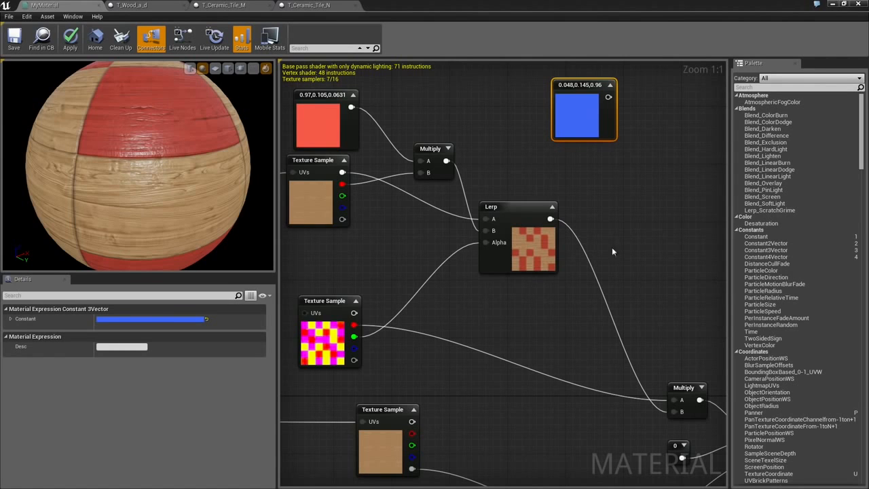
right_click_drag(444, 218, 460, 258)
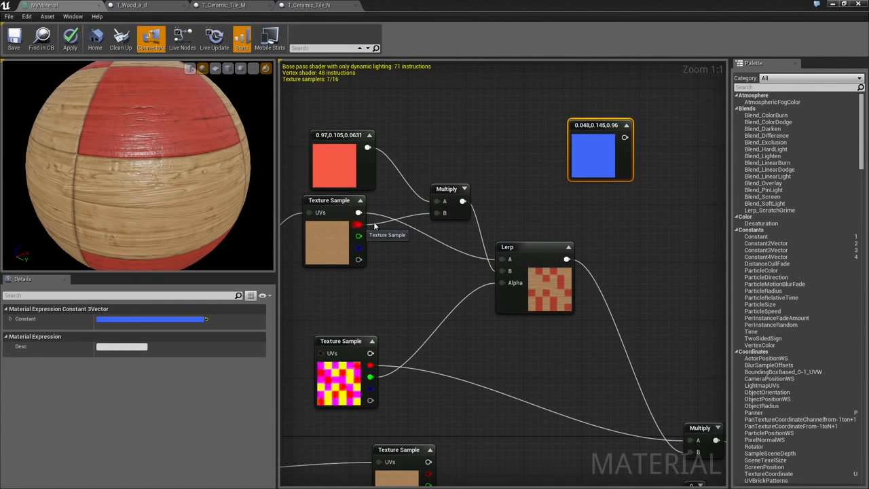
left_click_drag(452, 189, 448, 197)
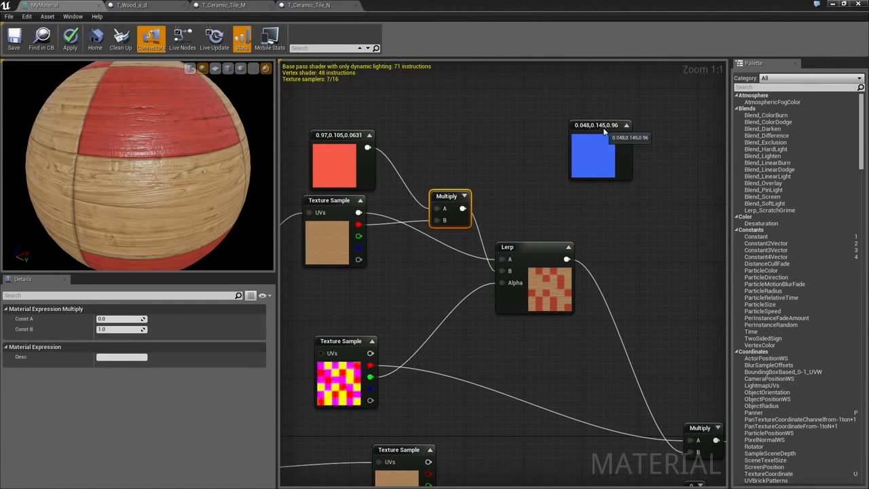
left_click_drag(635, 128, 642, 119)
Duplicate the upper wood texture sample, place the copy beneath the blue constant, and move the Lerp down to clear it.
left_click(329, 201)
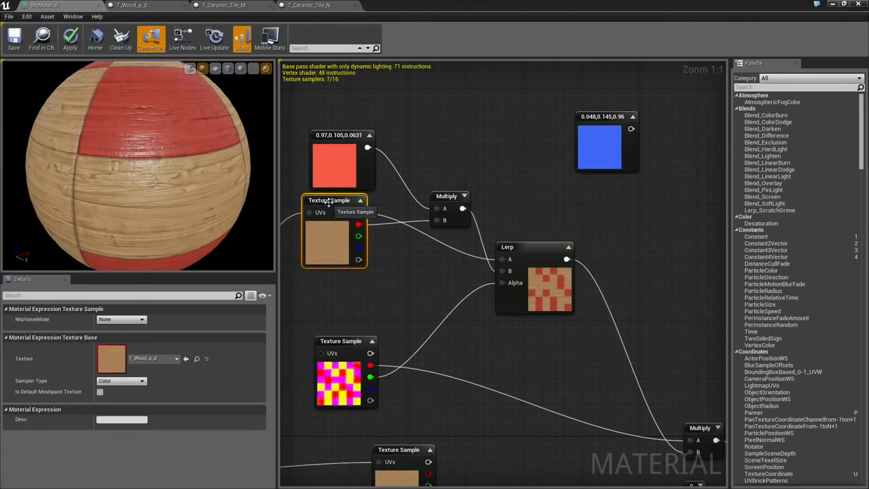
key("ctrl+w")
left_click_drag(375, 212, 596, 192)
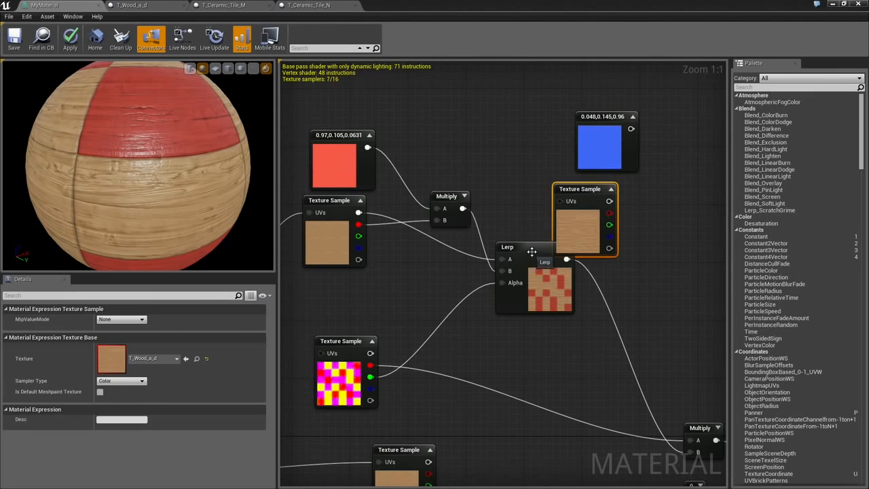
left_click_drag(531, 252, 524, 274)
Multiply the blue constant by the copied wood sample's red channel, expand that Multiply's preview, and nudge the node up and left.
right_click_drag(630, 224, 535, 228)
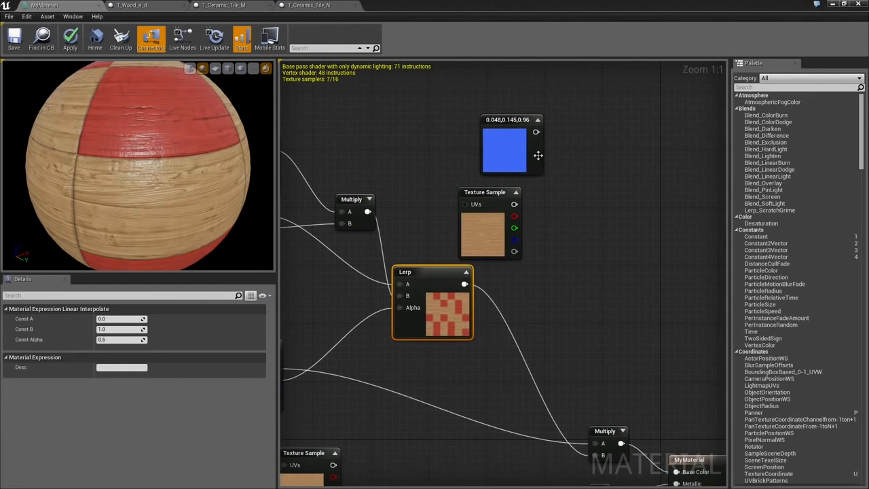
left_click_drag(515, 216, 583, 200)
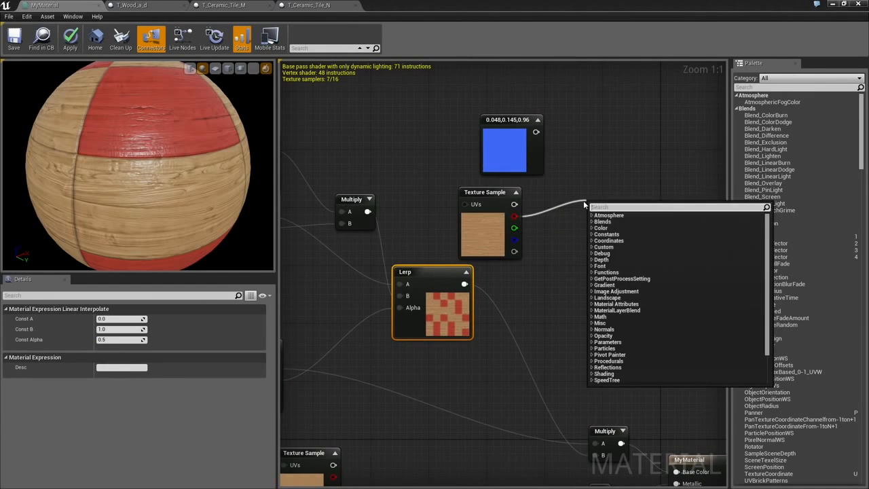
left_click(567, 181)
left_click_drag(536, 131, 570, 187)
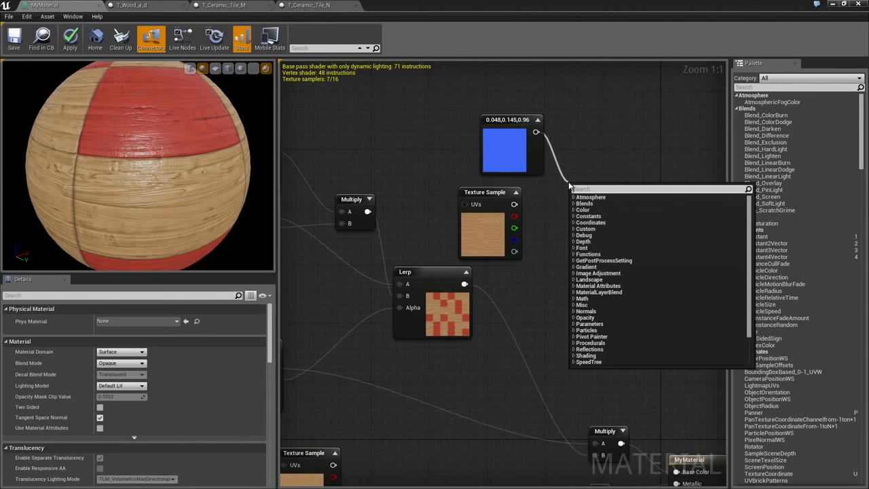
type("multiply")
key("Return")
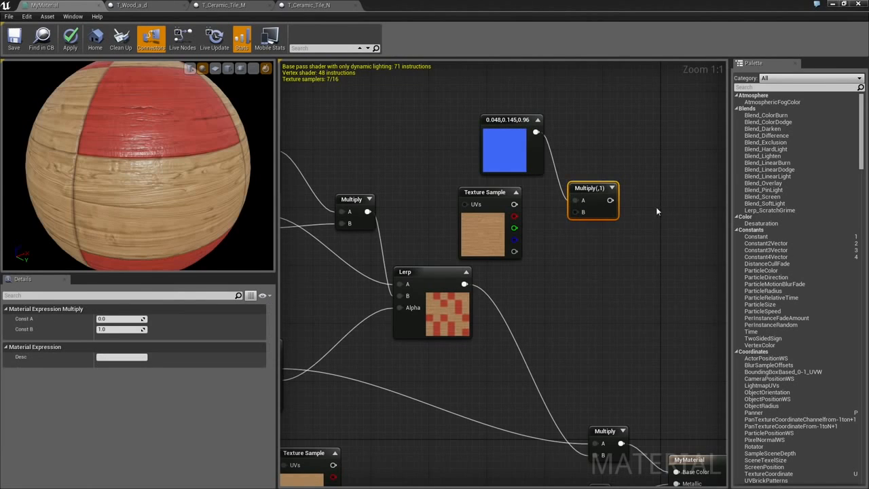
left_click_drag(577, 213, 514, 217)
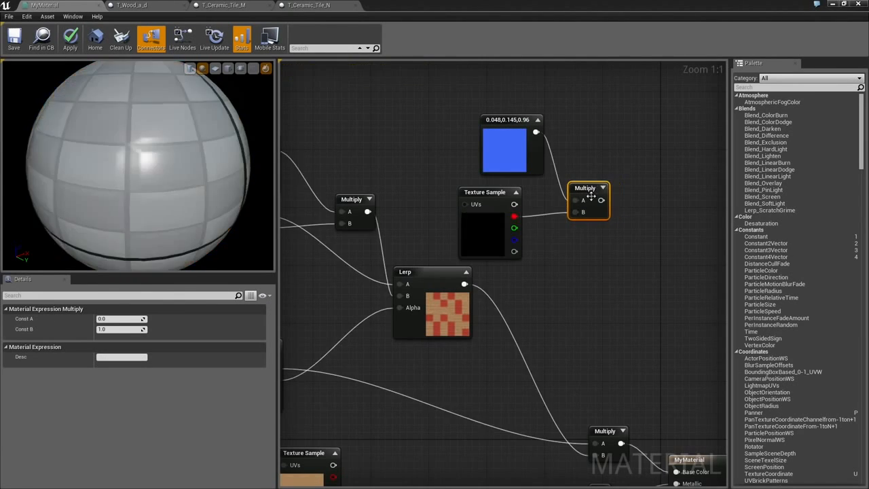
left_click(602, 189)
left_click_drag(589, 203, 581, 192)
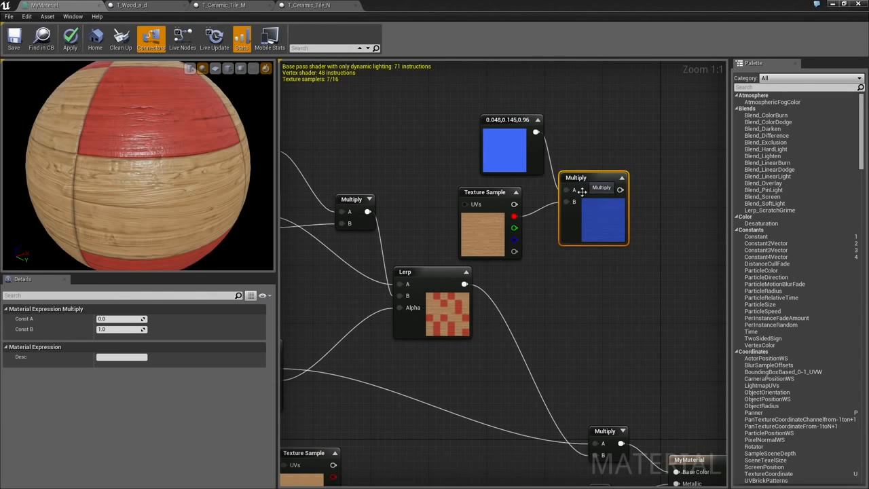
Add a second Lerp right of the first one, feeding the first Lerp into A and the blue tint's Multiply into B.
right_click_drag(628, 330, 565, 281)
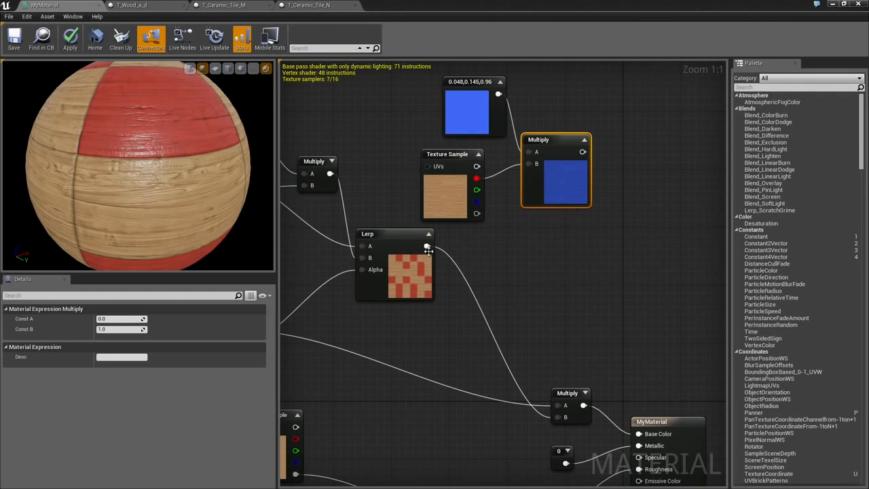
left_click_drag(427, 245, 521, 279)
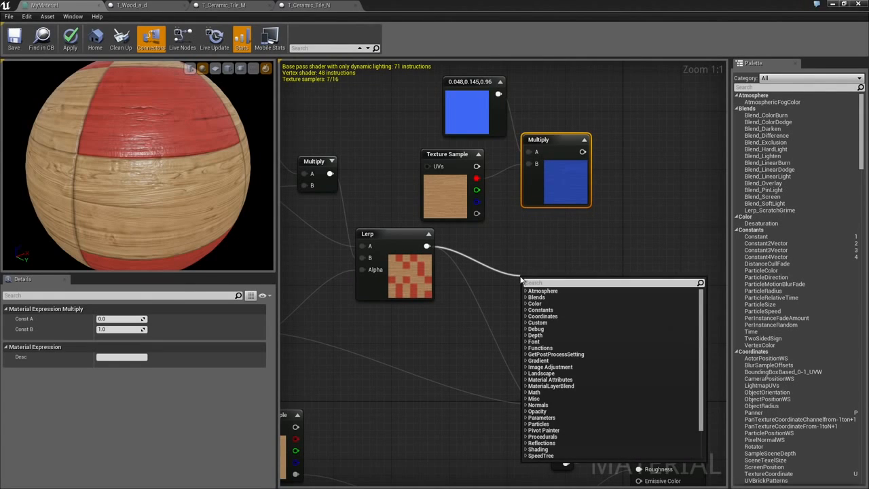
type("lerp")
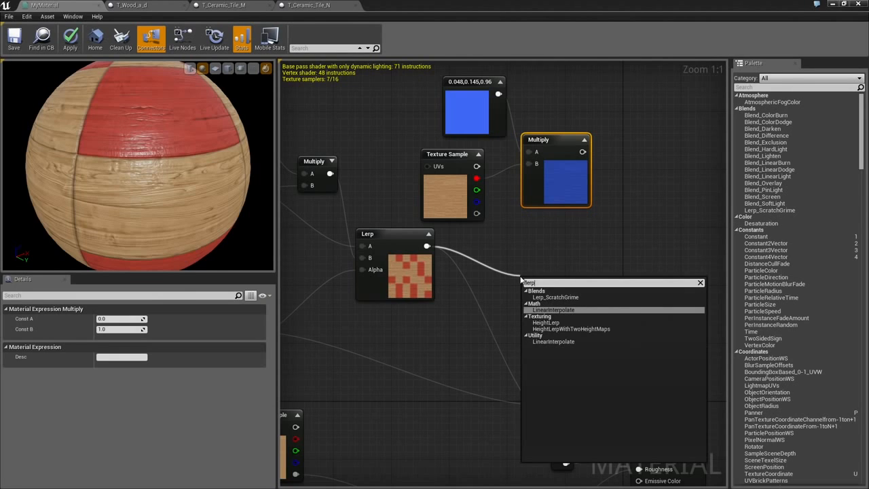
key("Return")
left_click_drag(541, 278, 578, 281)
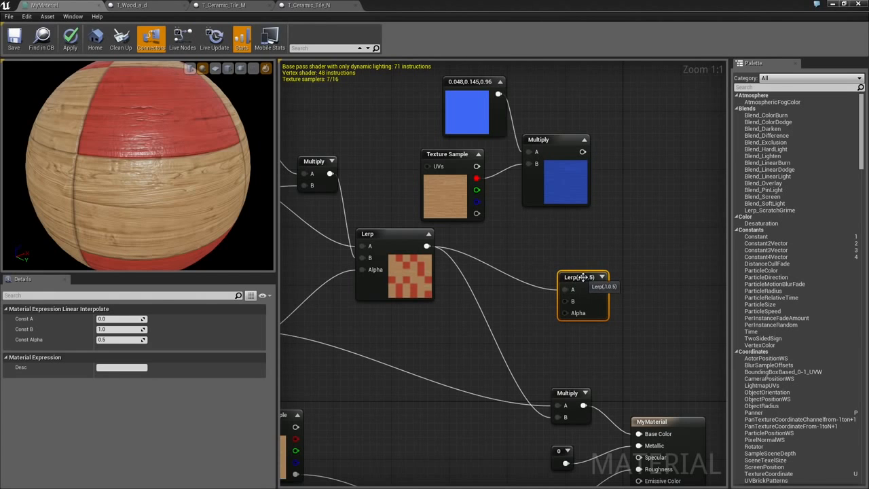
left_click_drag(587, 280, 637, 276)
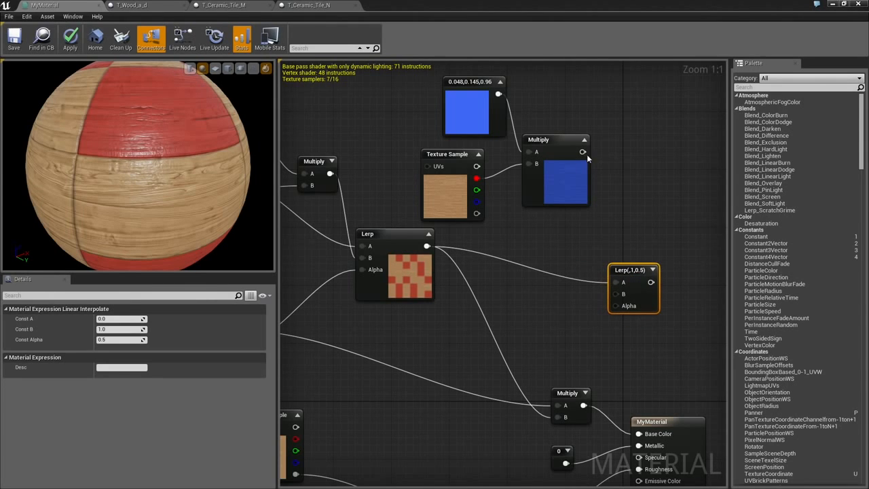
left_click_drag(584, 153, 615, 295)
Preview the second Lerp on its own and look at its blend from several angles on the sphere.
right_click(637, 274)
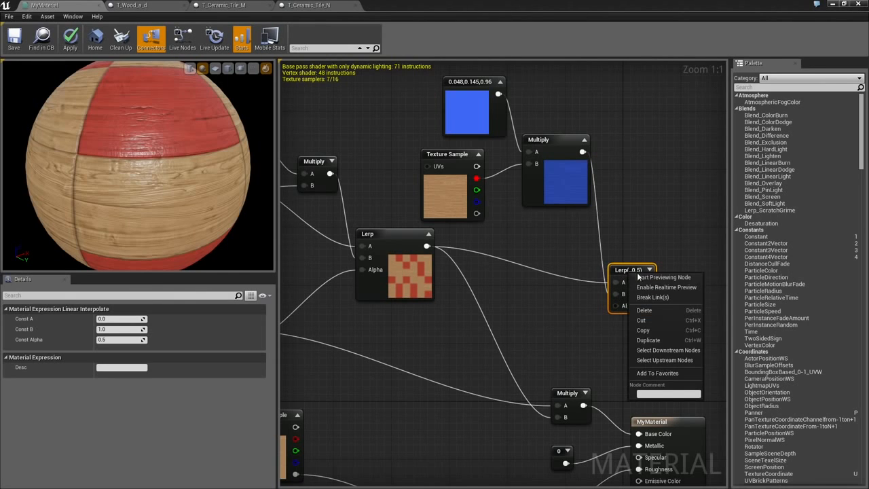
left_click(645, 277)
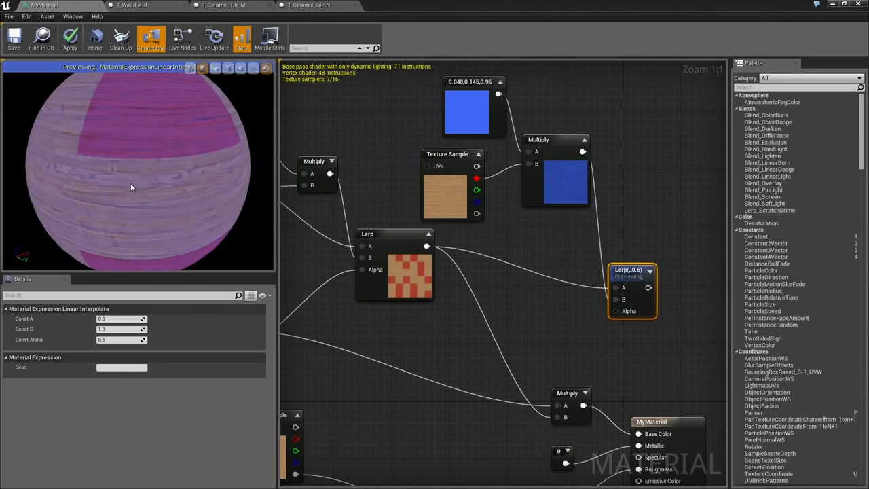
left_click_drag(130, 187, 80, 198)
right_click_drag(79, 198, 79, 228)
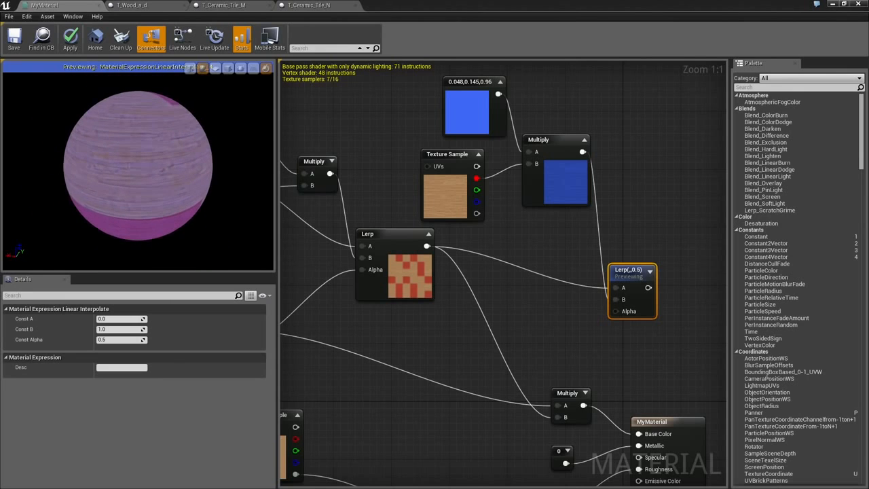
left_click_drag(130, 187, 258, 156)
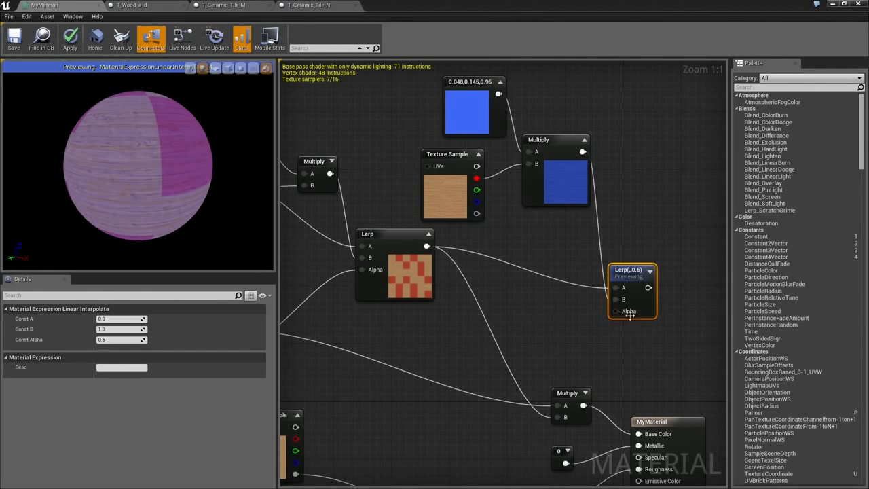
Connect the tile mask's blue channel to the second Lerp's Alpha and check the previewed tile colors.
right_click_drag(501, 302, 572, 255)
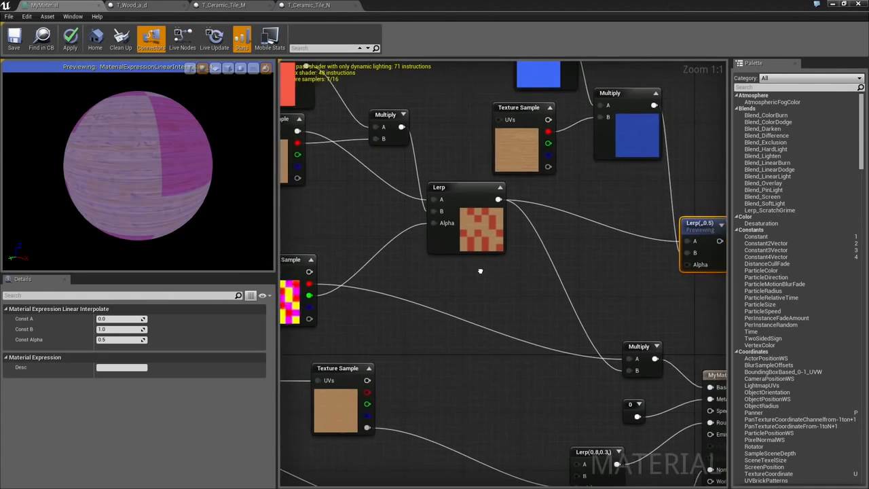
right_click_drag(480, 270, 472, 272)
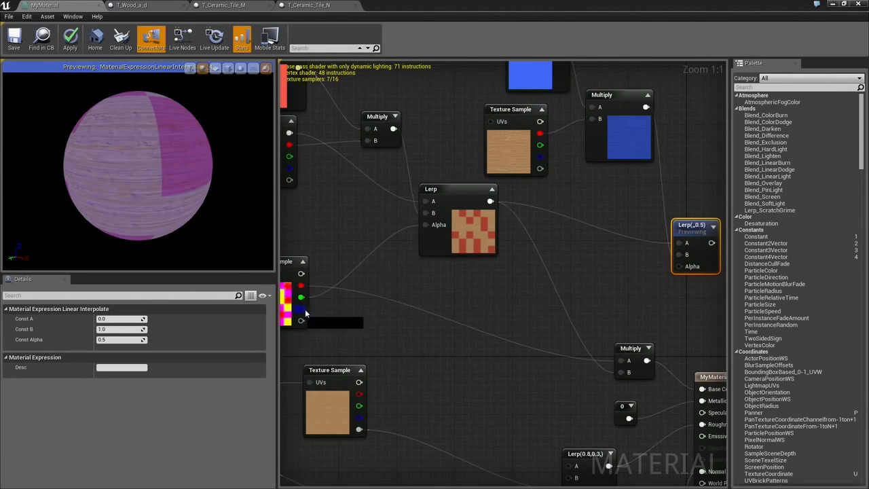
left_click_drag(305, 312, 678, 267)
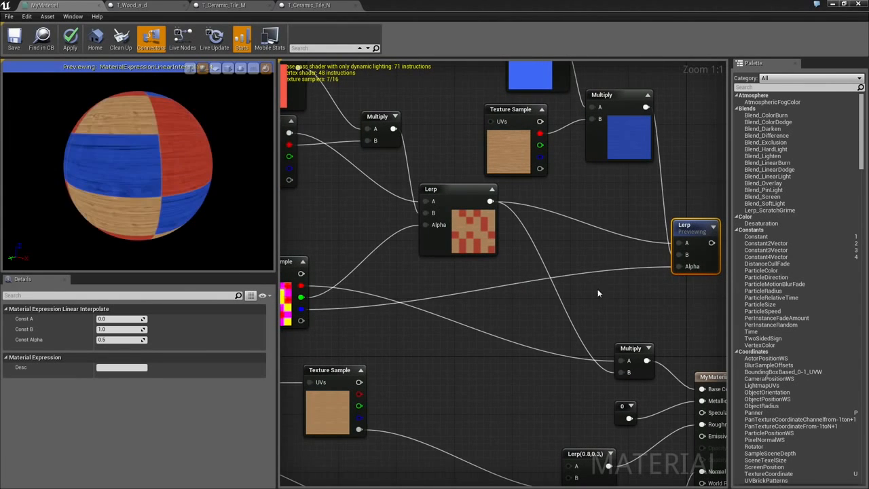
left_click_drag(138, 165, 123, 180)
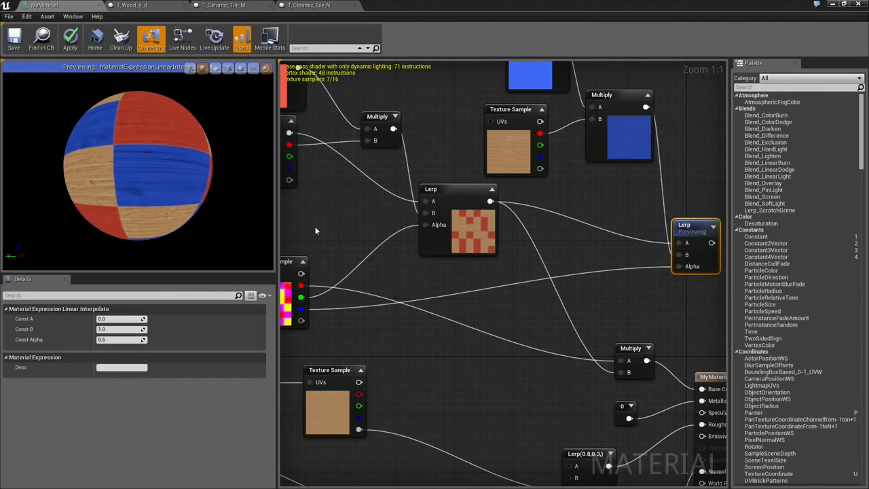
Move the material output node to the right and shift the upper tinting nodes left to make room.
right_click_drag(315, 230, 89, 202)
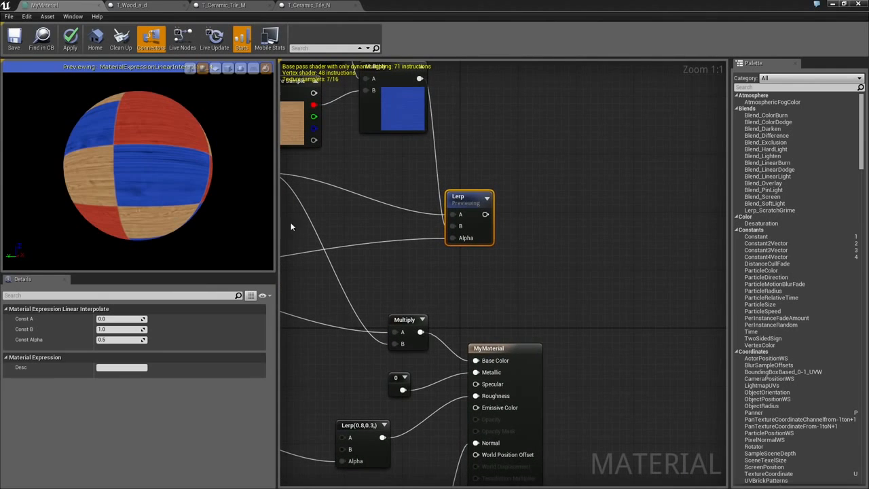
left_click(525, 351)
left_click_drag(525, 350, 618, 360)
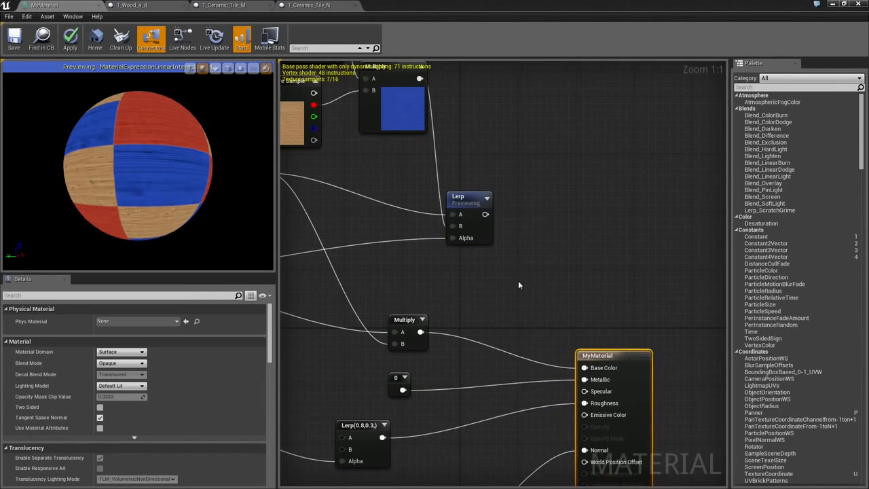
right_click_drag(518, 281, 687, 299)
scroll(687, 299, "down", 3)
left_click_drag(338, 120, 590, 264)
right_click_drag(577, 302, 396, 250)
left_click(512, 221)
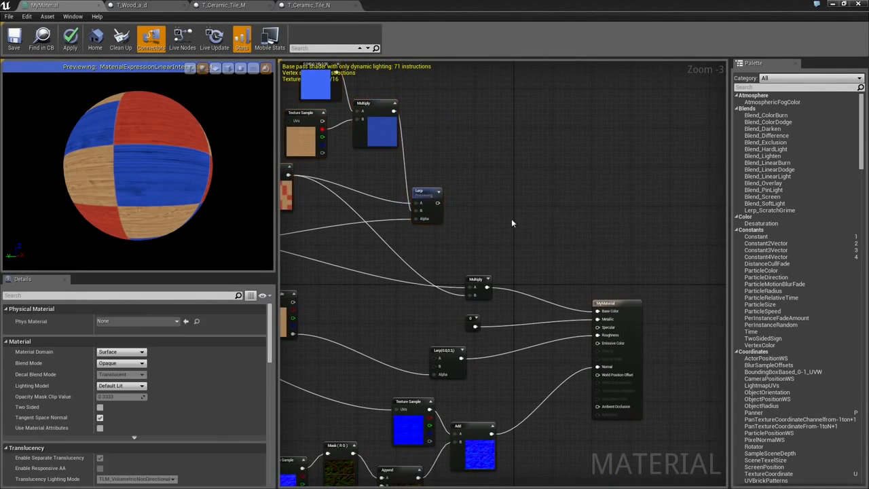
Stop previewing the second Lerp, connect it to B of the Multiply feeding Base Color, and move that Multiply slightly right.
right_click(428, 197)
left_click(450, 201)
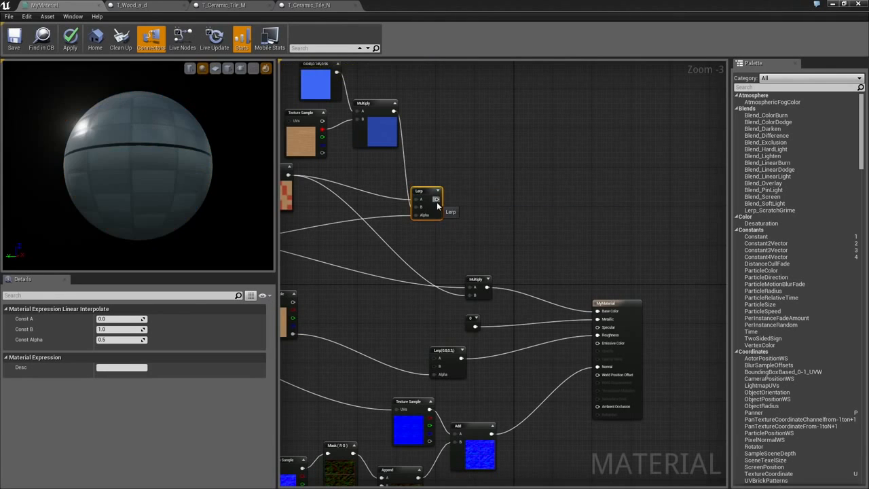
left_click_drag(437, 199, 496, 284)
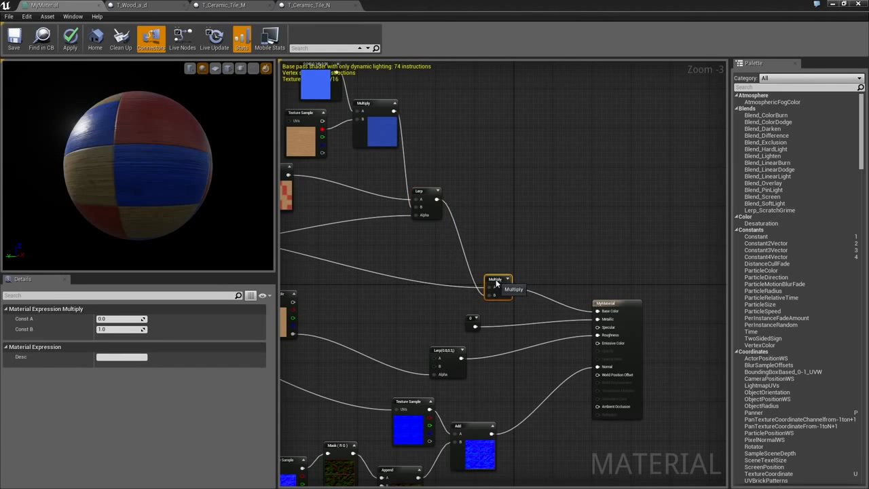
Examine the tinted wood tiles and their seams on the preview sphere from several angles, alongside the finished node network.
mouse_move(107, 167)
right_mouse_down()
mouse_move(107, 139)
mouse_move(107, 167)
right_mouse_up()
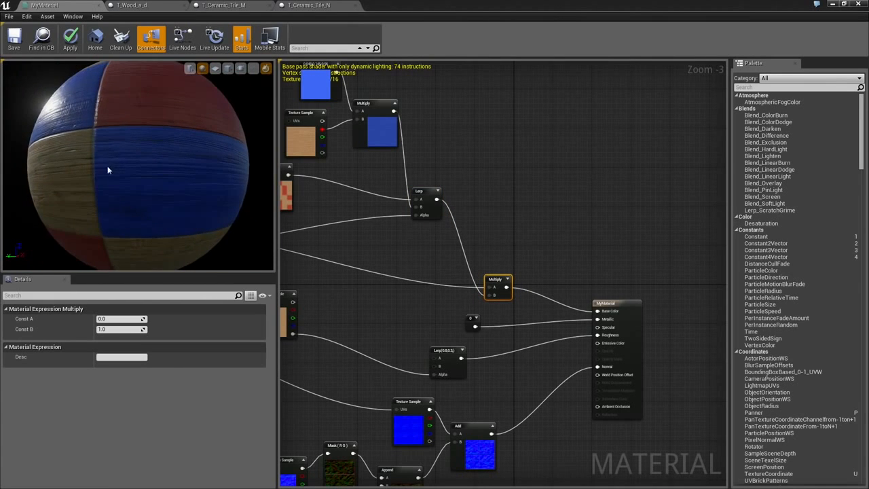
left_click_drag(107, 167, 144, 132)
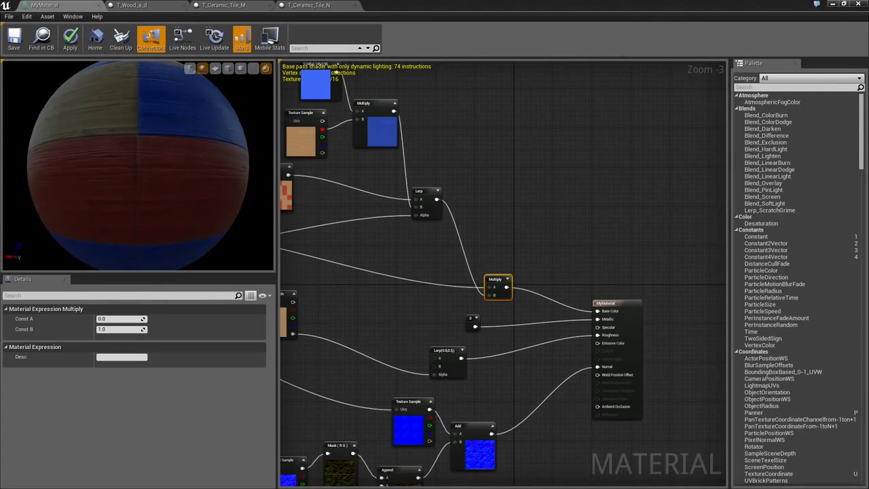
left_click_drag(133, 185, 269, 231)
right_click_drag(356, 233, 543, 243)
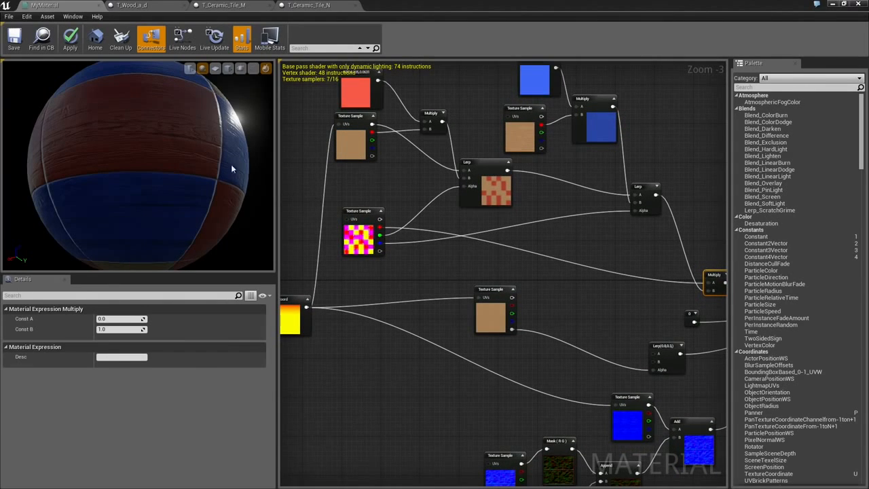
left_click_drag(231, 169, 143, 177)
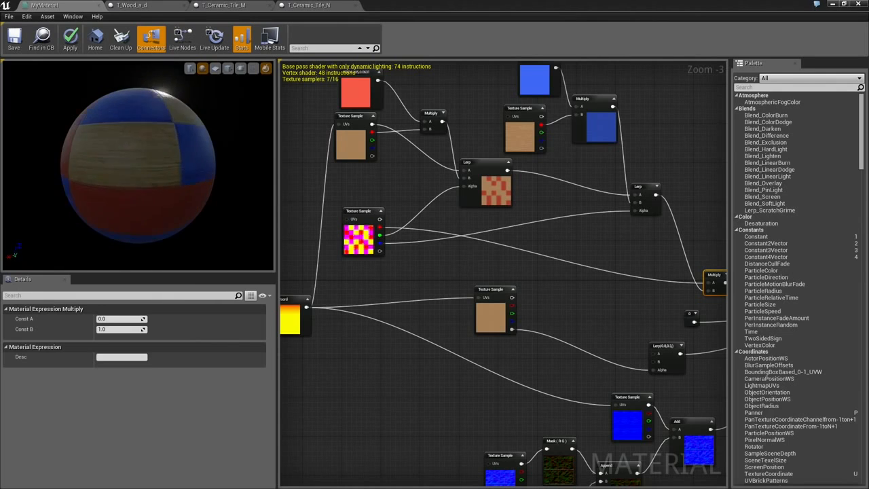
right_click_drag(463, 265, 487, 269)
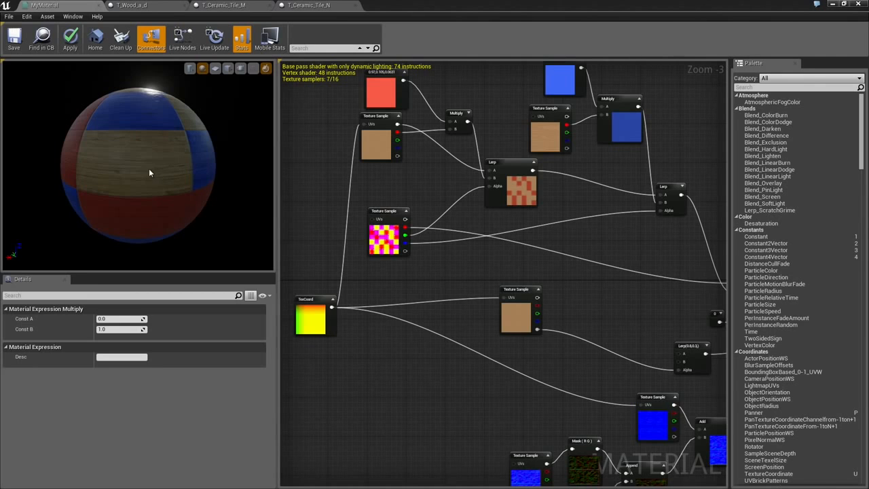
left_click_drag(149, 169, 126, 104)
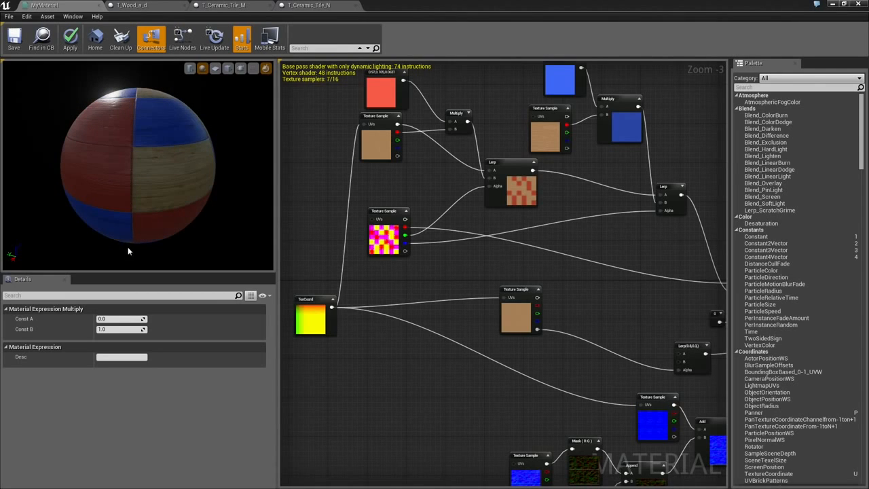